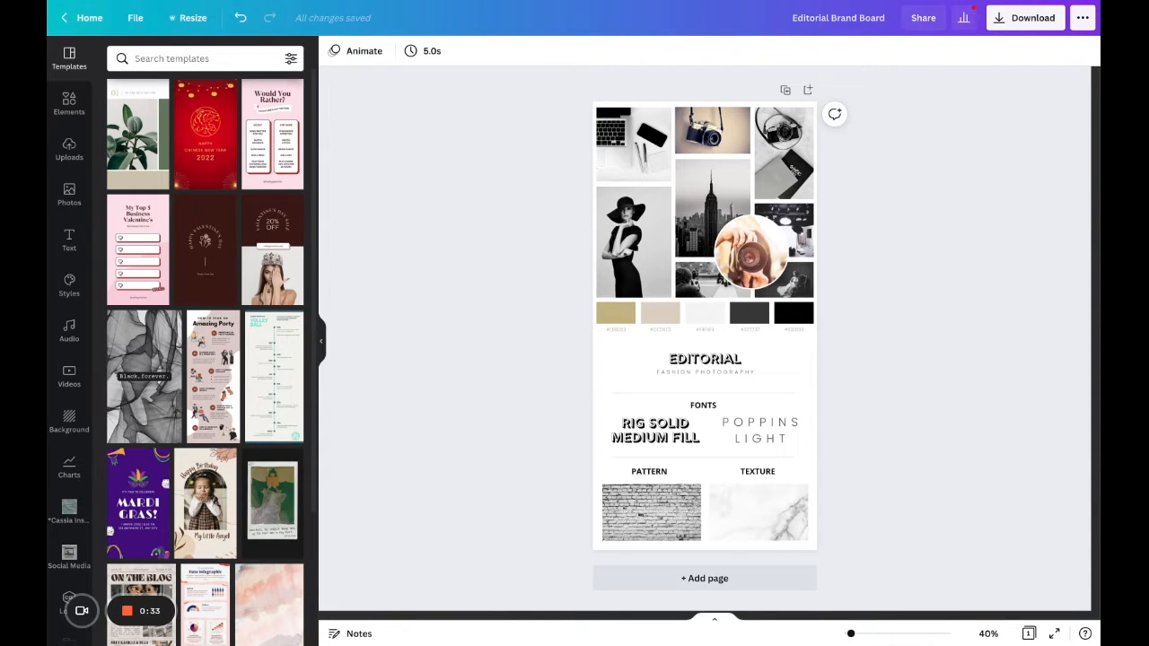
- Search the photo library for "empowered women"
key("ctrl+super+f")
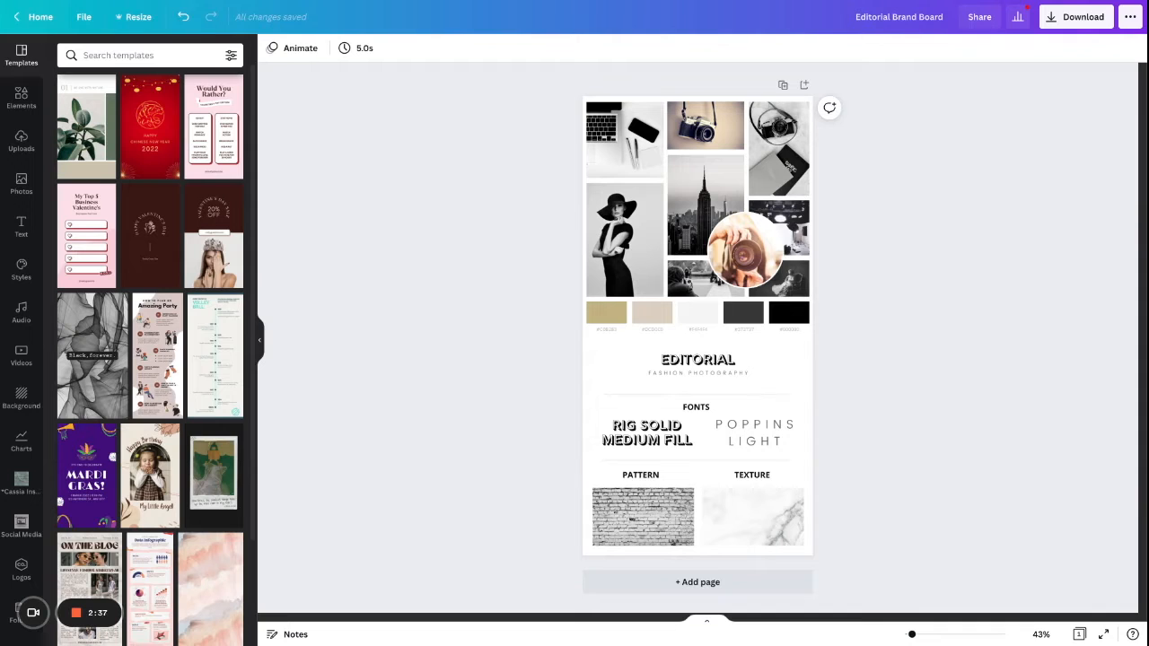
left_click(20, 182)
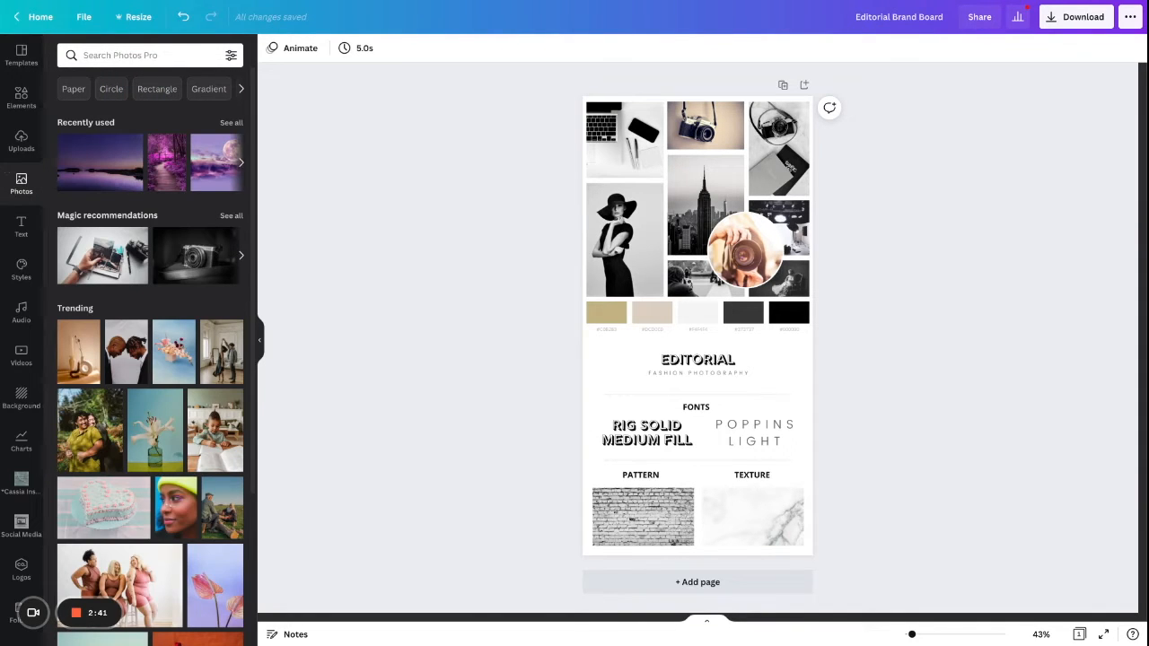
left_click(120, 55)
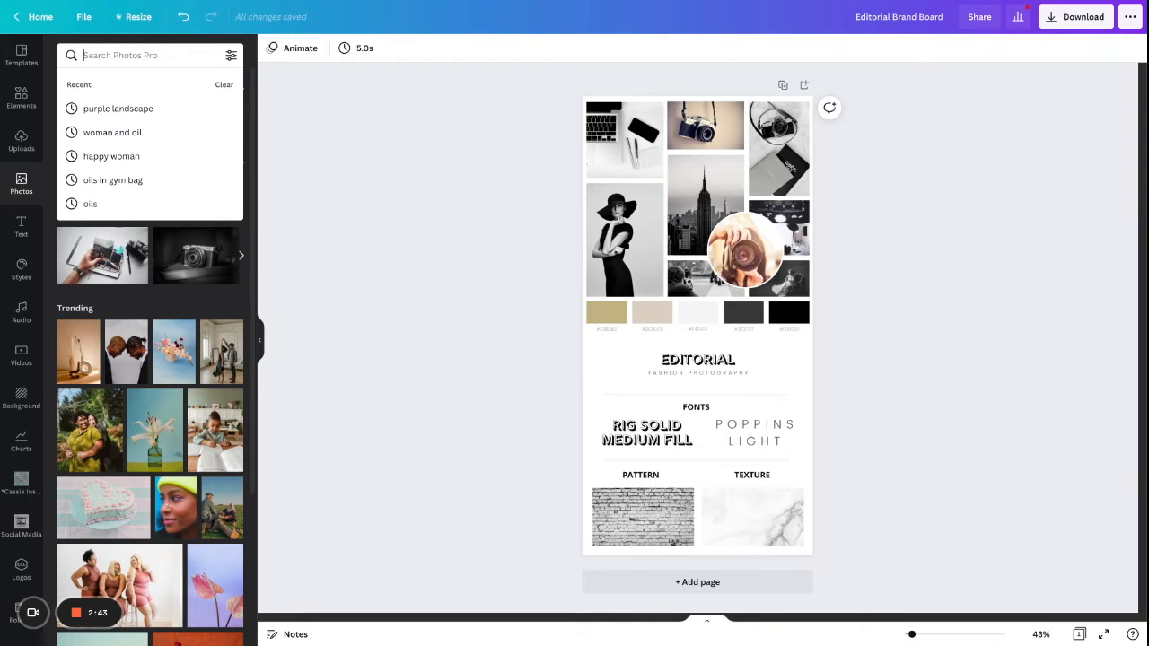
type("empow")
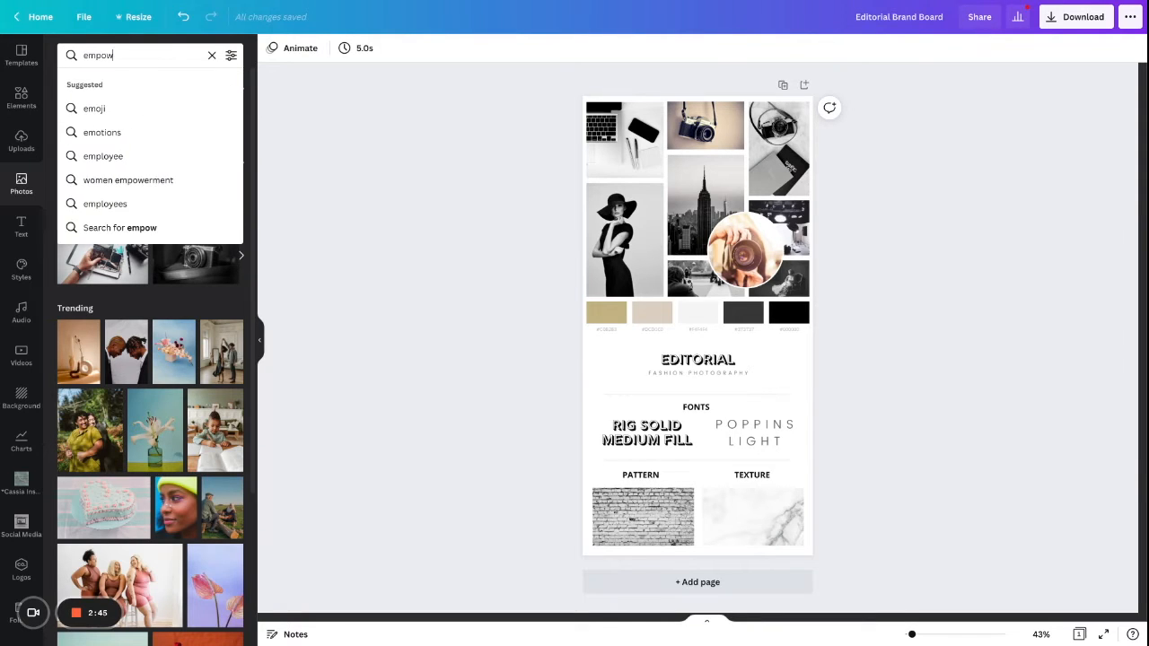
type("ered women")
key("Return")
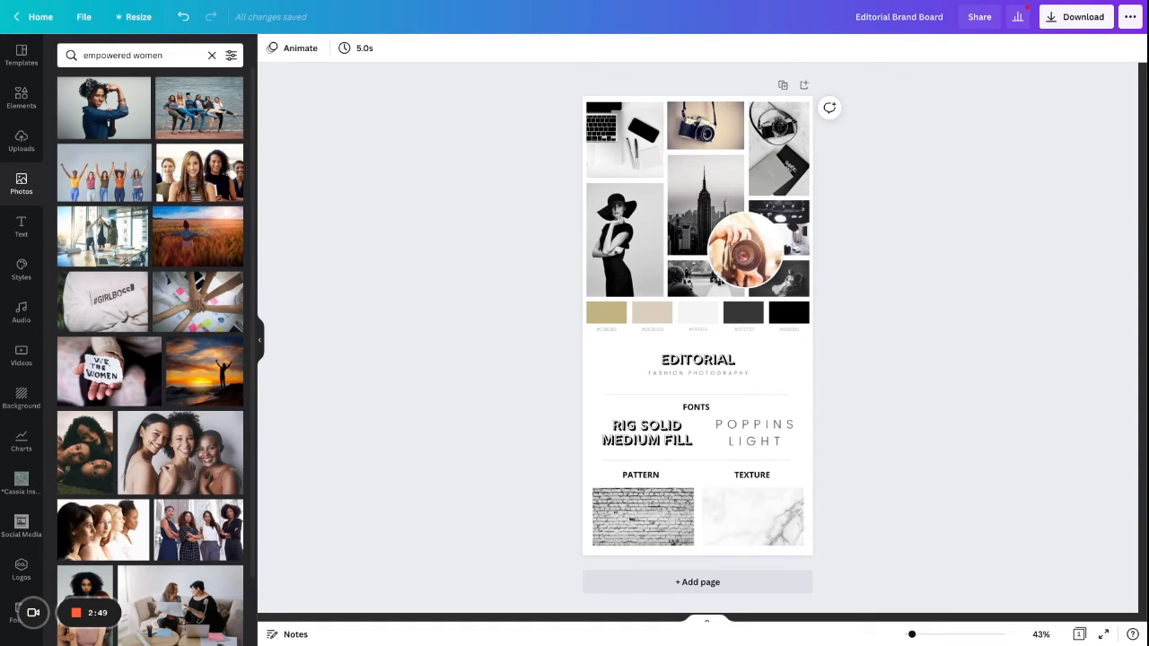
- Replace the camera photo in the collage's top-centre frame with the photo of four women standing with crossed arms
scroll(179, 399, "down", 5)
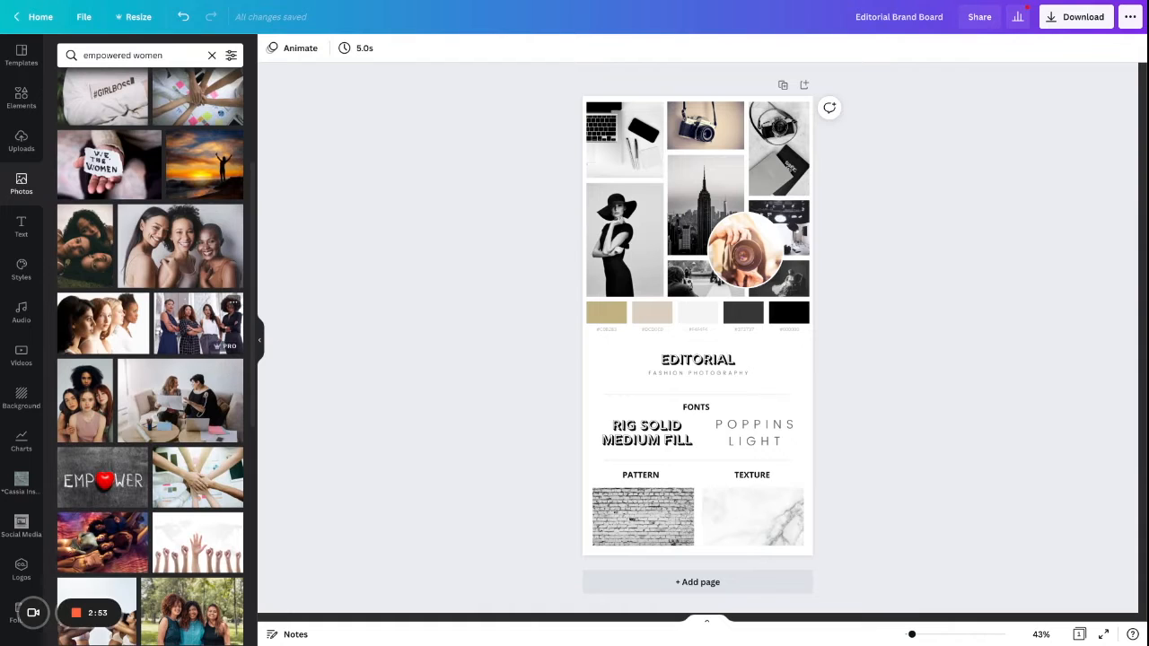
left_click_drag(198, 323, 705, 126)
left_click(957, 260)
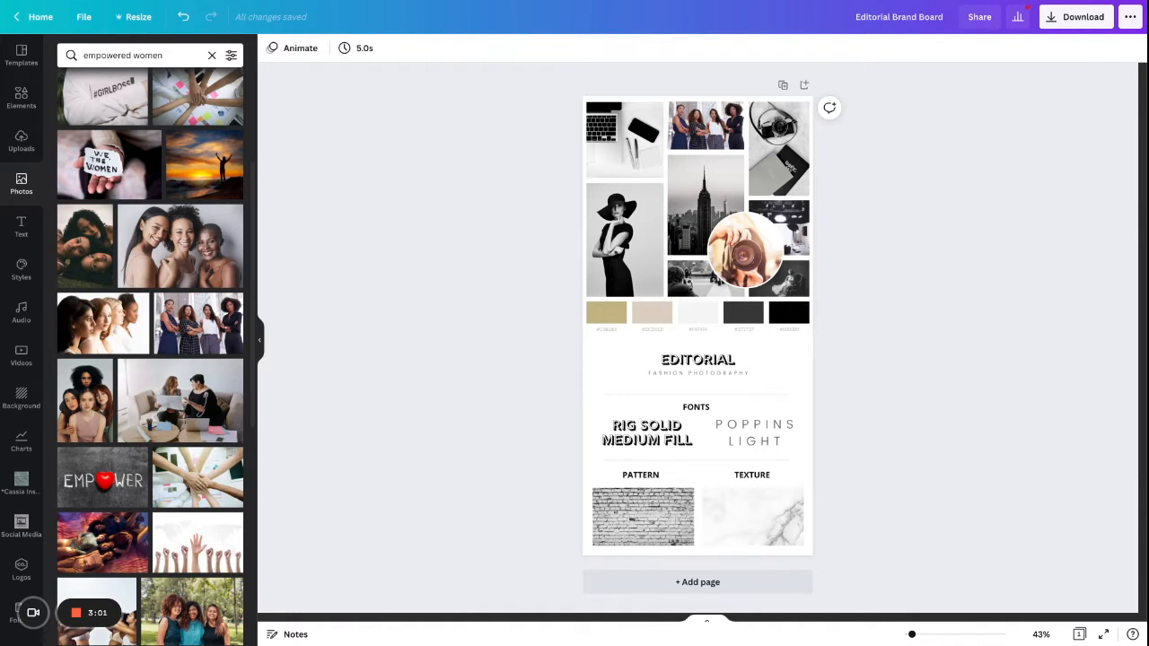
- Replace the photo of the woman in the hat with the businesswoman in a grey blazer standing by bright windows
scroll(180, 377, "down", 3)
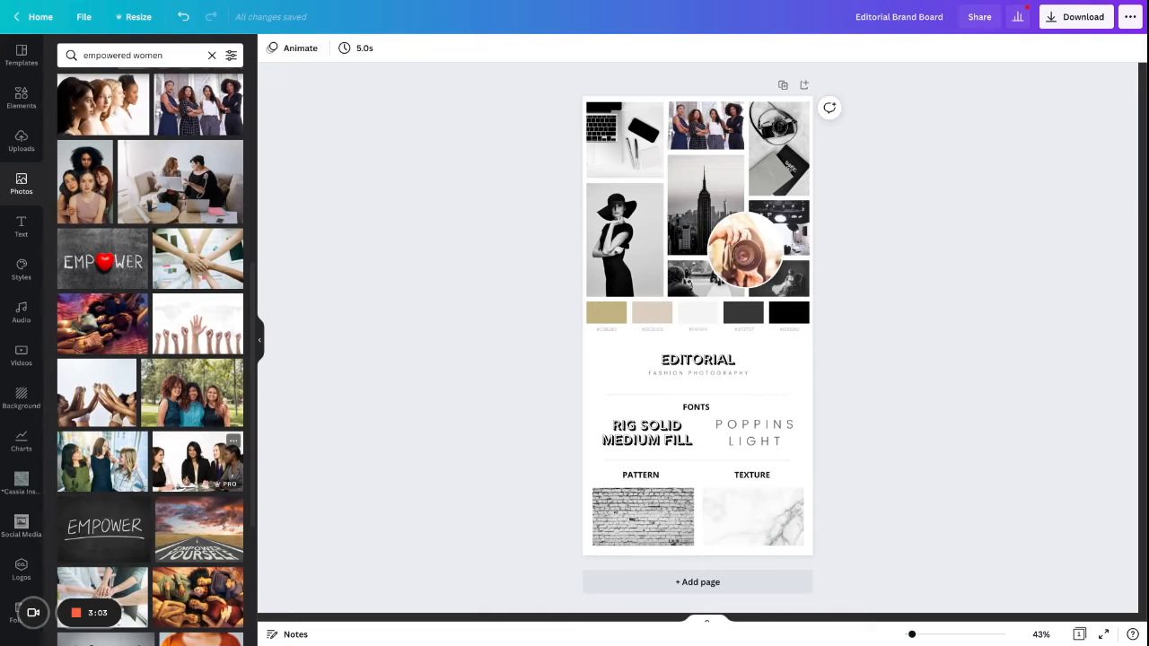
scroll(197, 449, "down", 2)
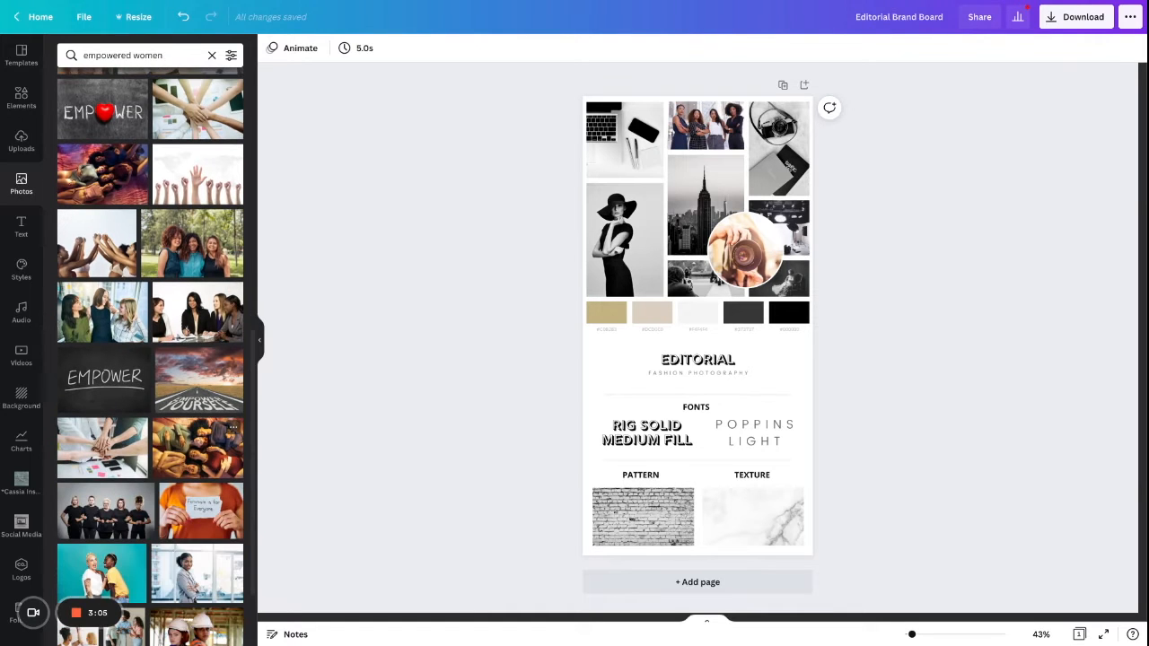
scroll(197, 485, "down", 1)
left_click_drag(197, 498, 625, 240)
double_click(625, 240)
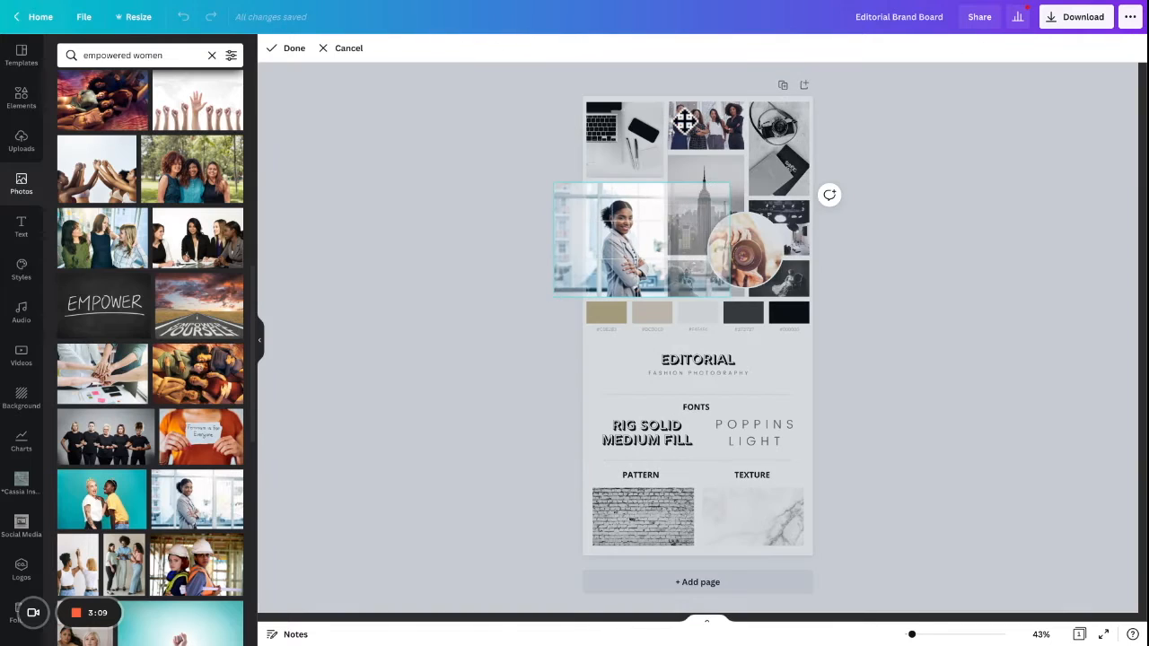
left_click(286, 48)
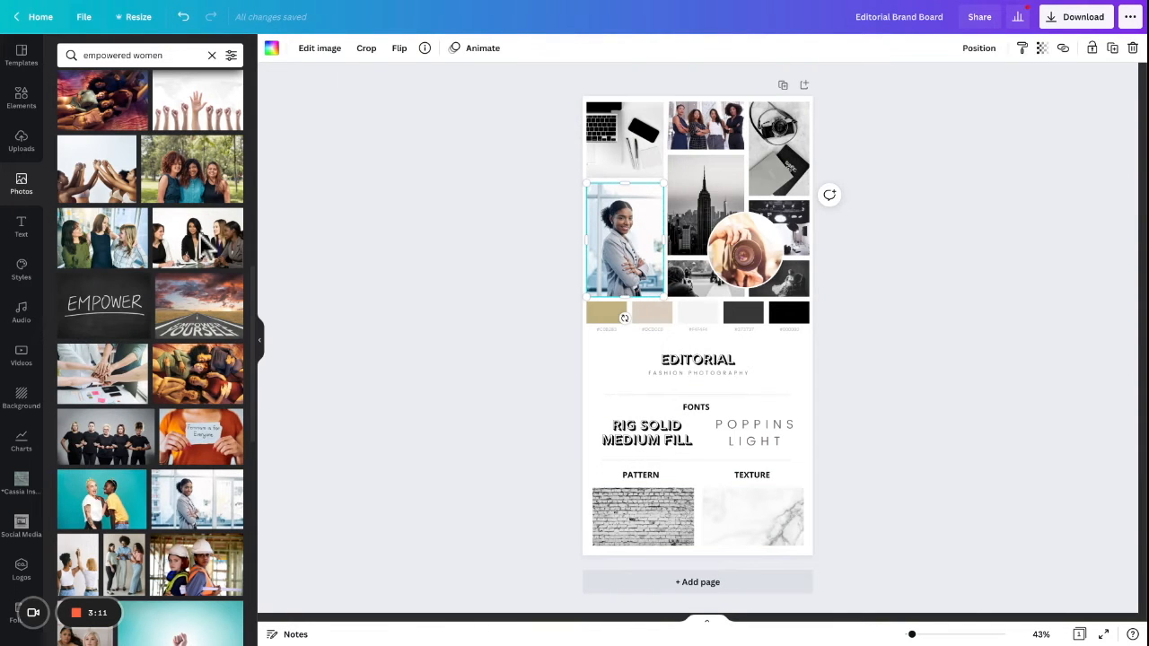
left_click_drag(202, 238, 203, 238)
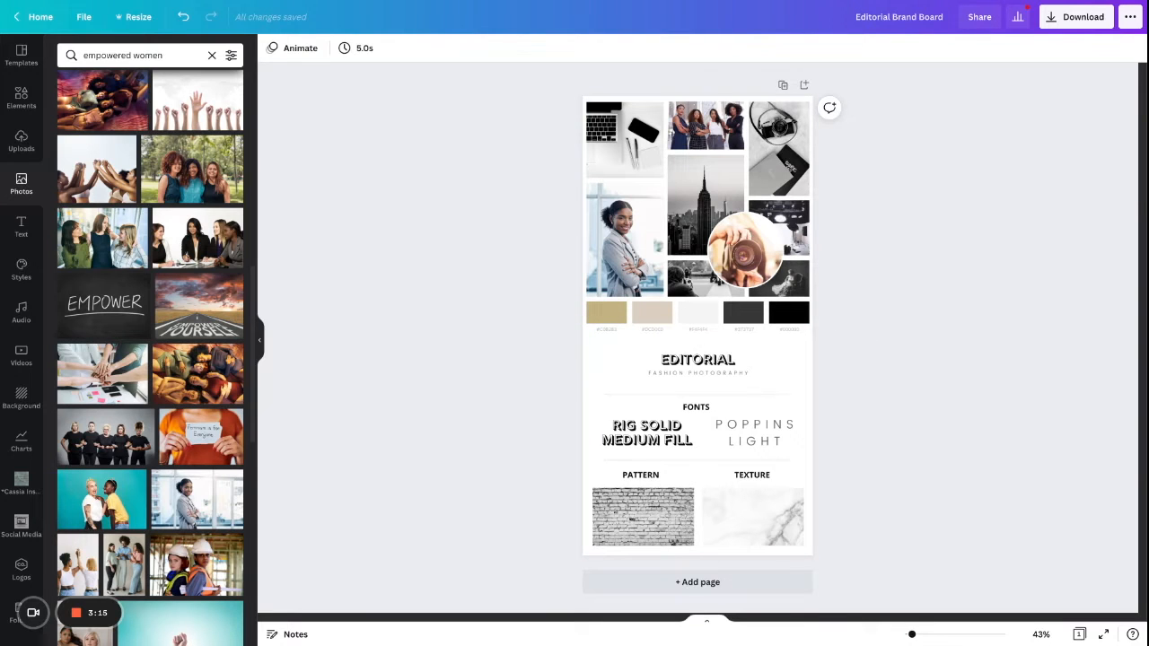
- Replace the skyscraper photo with the two women in white tops raising their hands, and set its contrast and saturation to 0
scroll(150, 359, "down", 5)
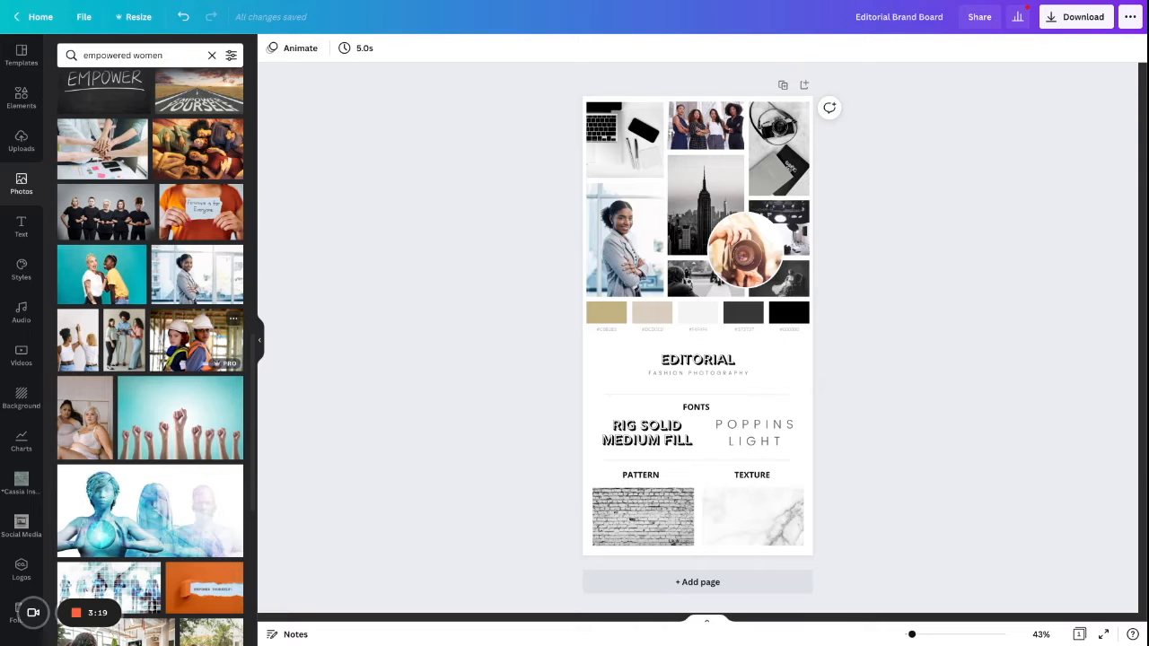
left_click_drag(78, 341, 705, 204)
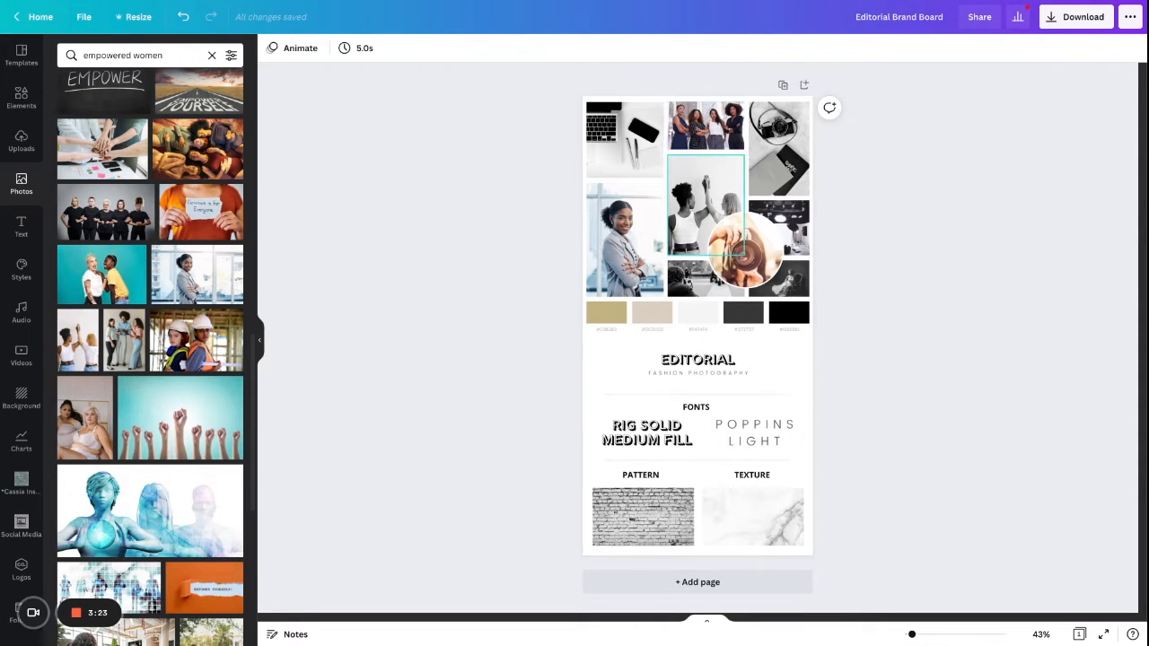
left_click(705, 205)
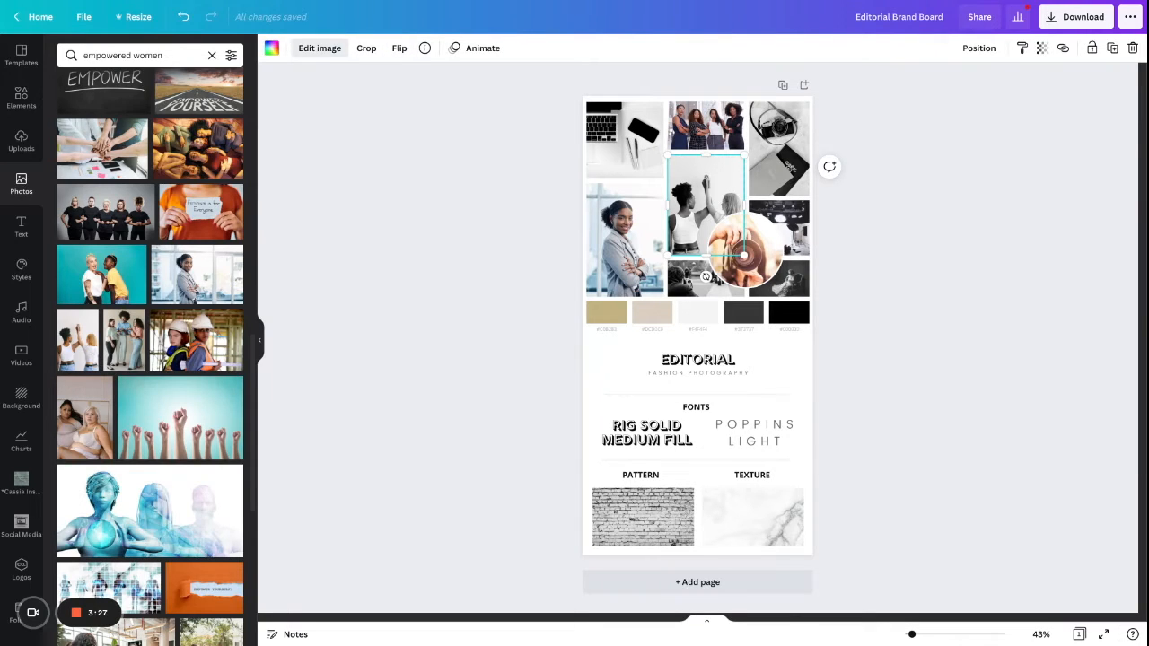
left_click(320, 48)
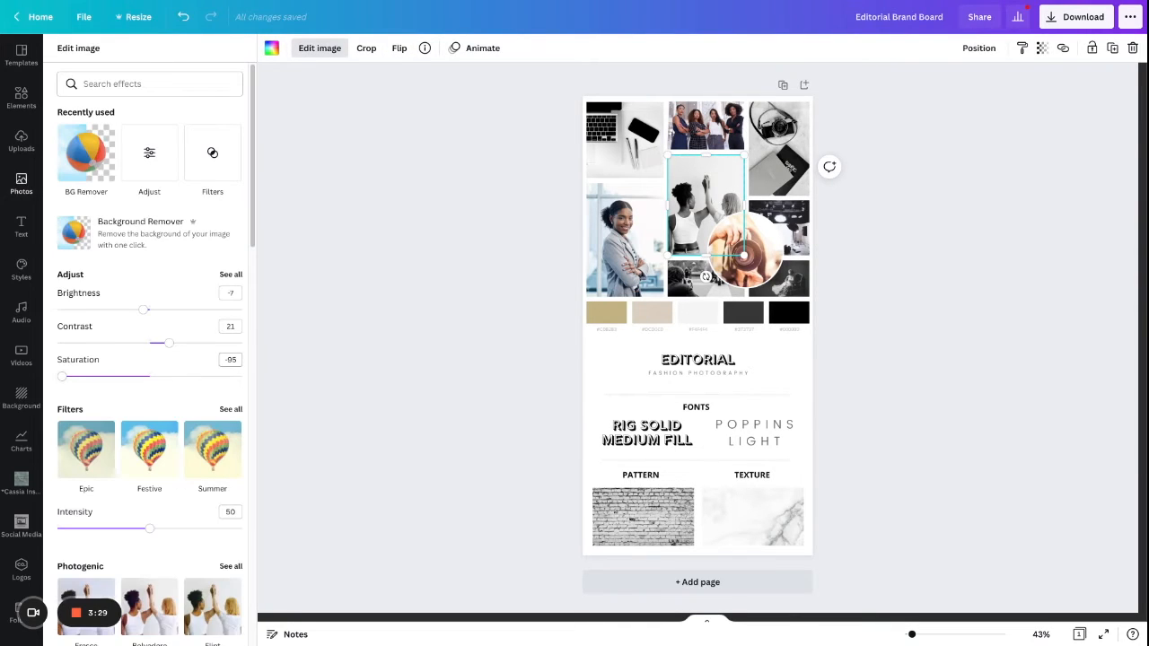
left_click_drag(62, 376, 66, 376)
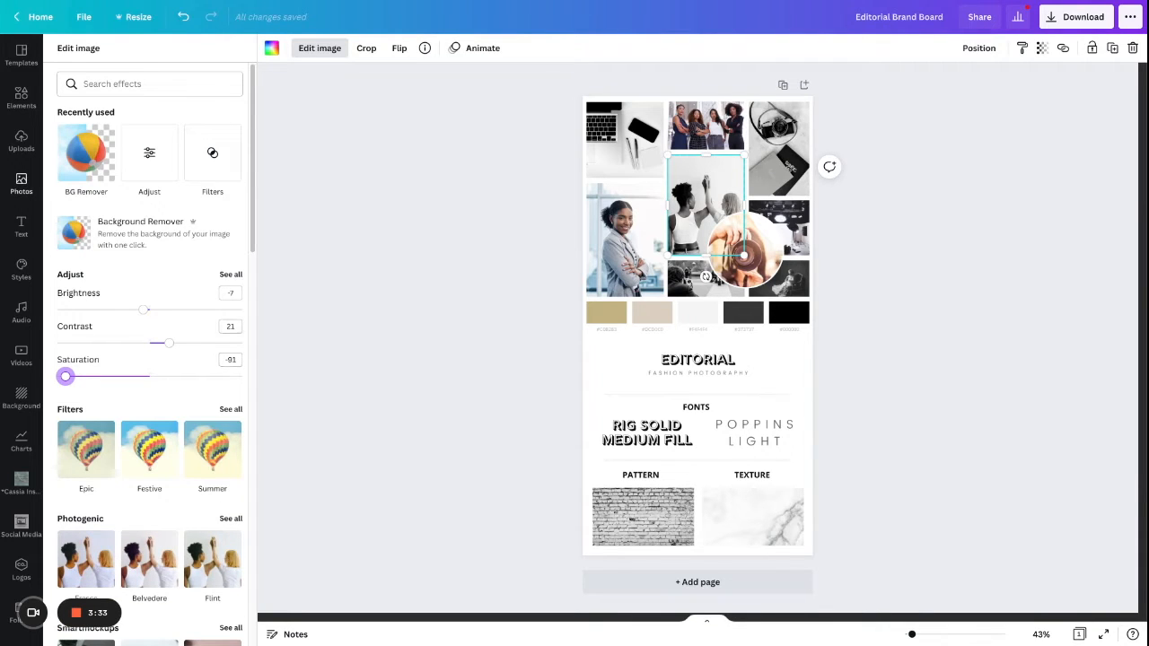
left_click_drag(167, 343, 149, 343)
left_click_drag(66, 376, 149, 376)
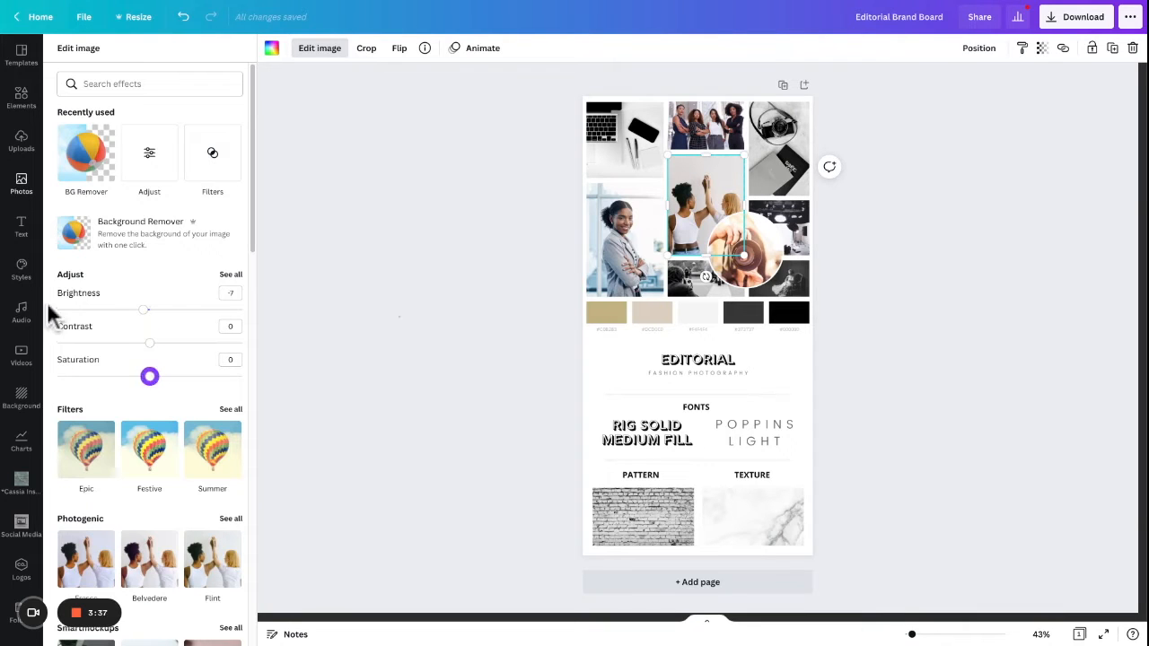
key("Escape")
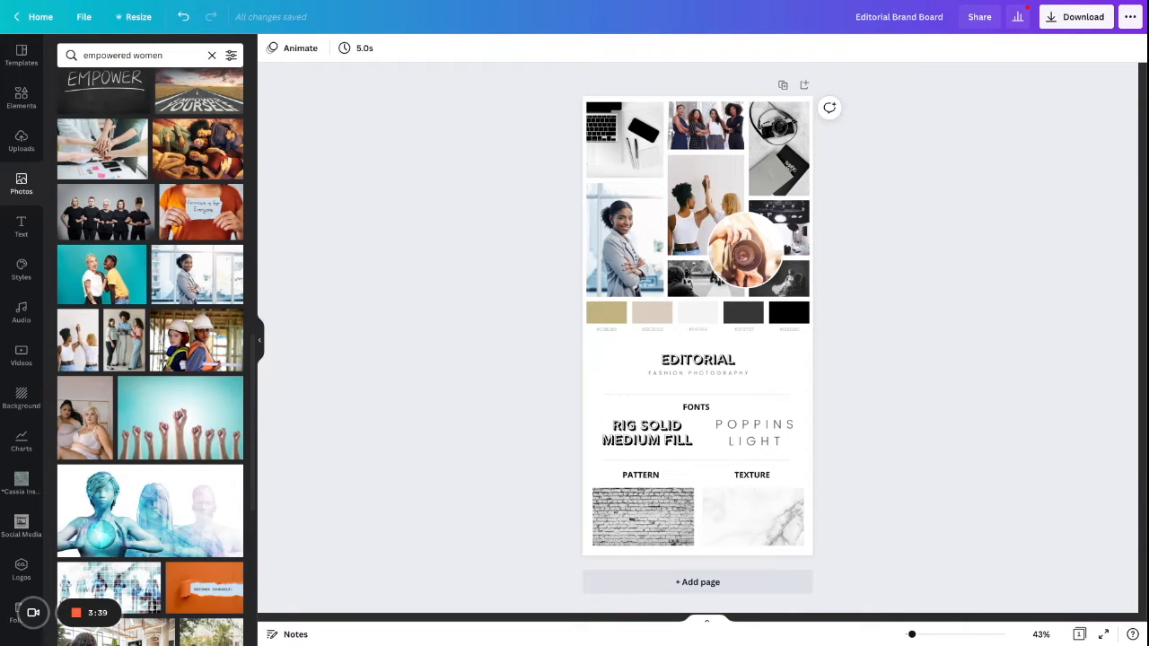
- Replace the camera-and-notebook photo with the two seated women in light underwear, and set its contrast and saturation to 0
scroll(195, 338, "down", 1)
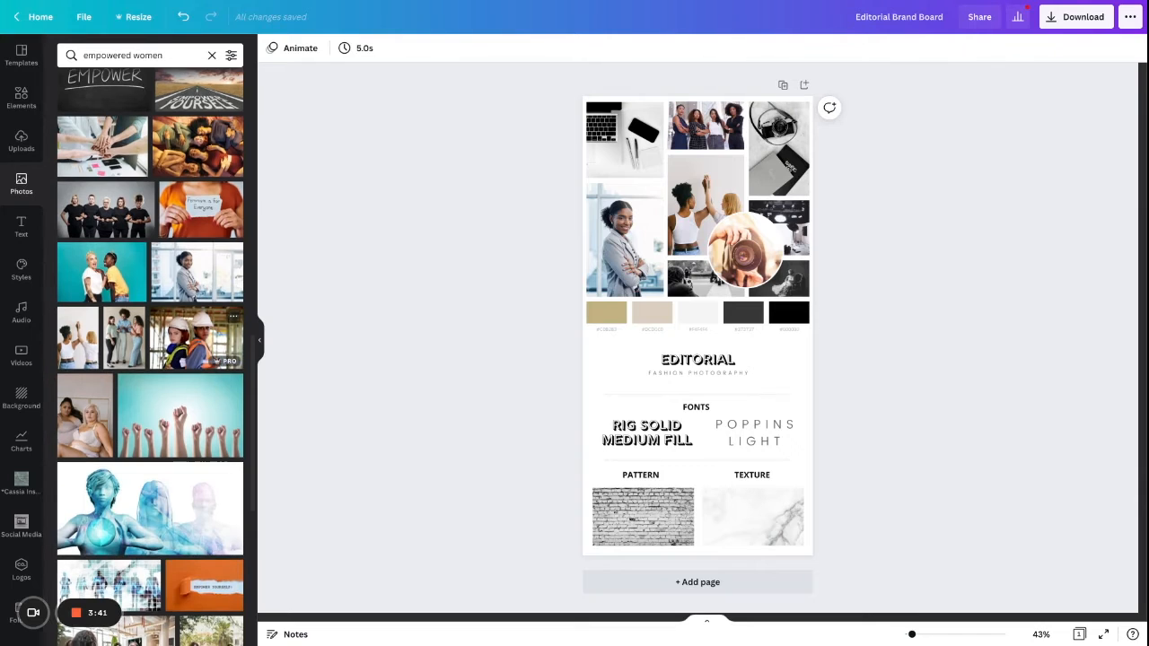
scroll(149, 359, "down", 3)
left_click_drag(85, 123, 778, 148)
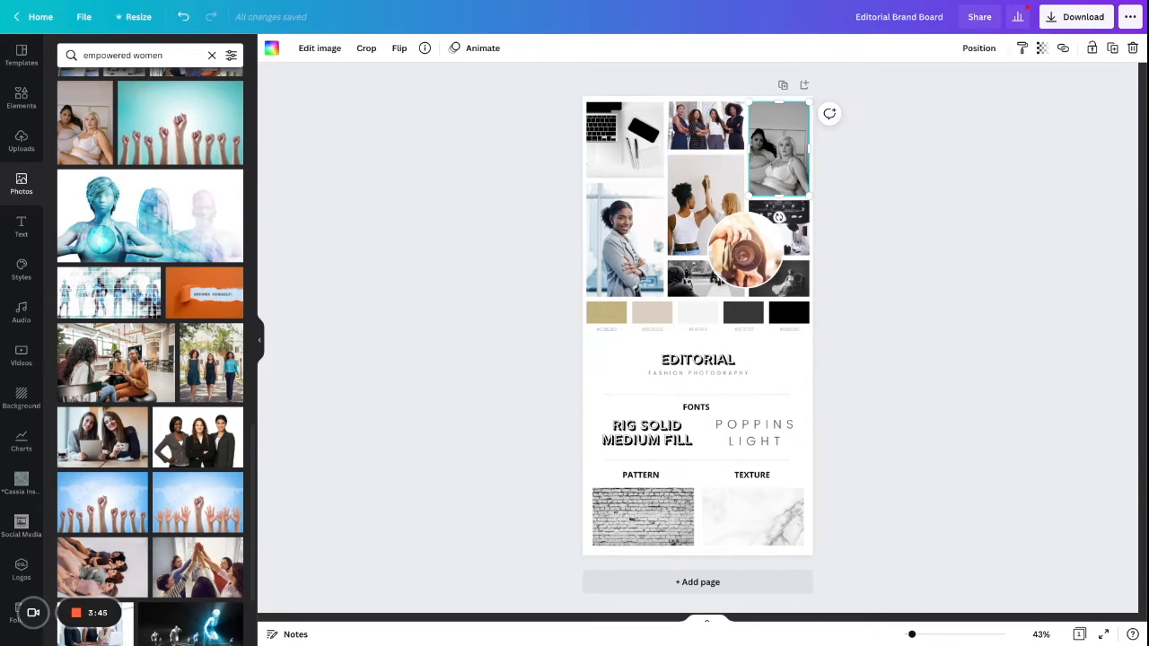
left_click(319, 48)
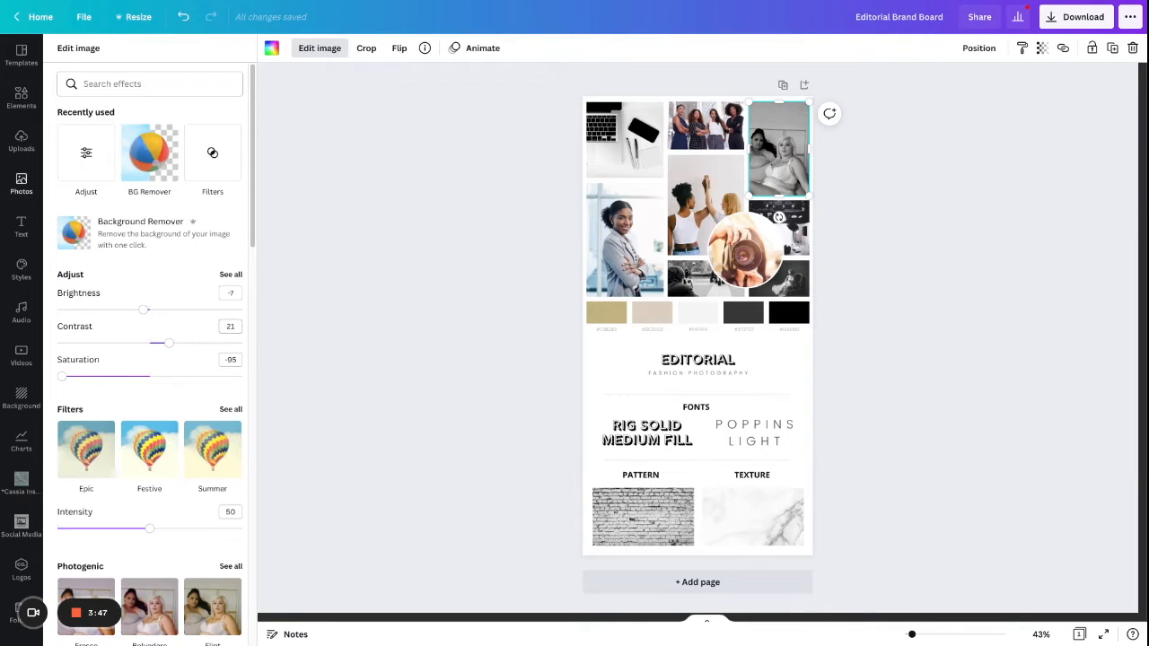
left_click_drag(149, 376, 150, 376)
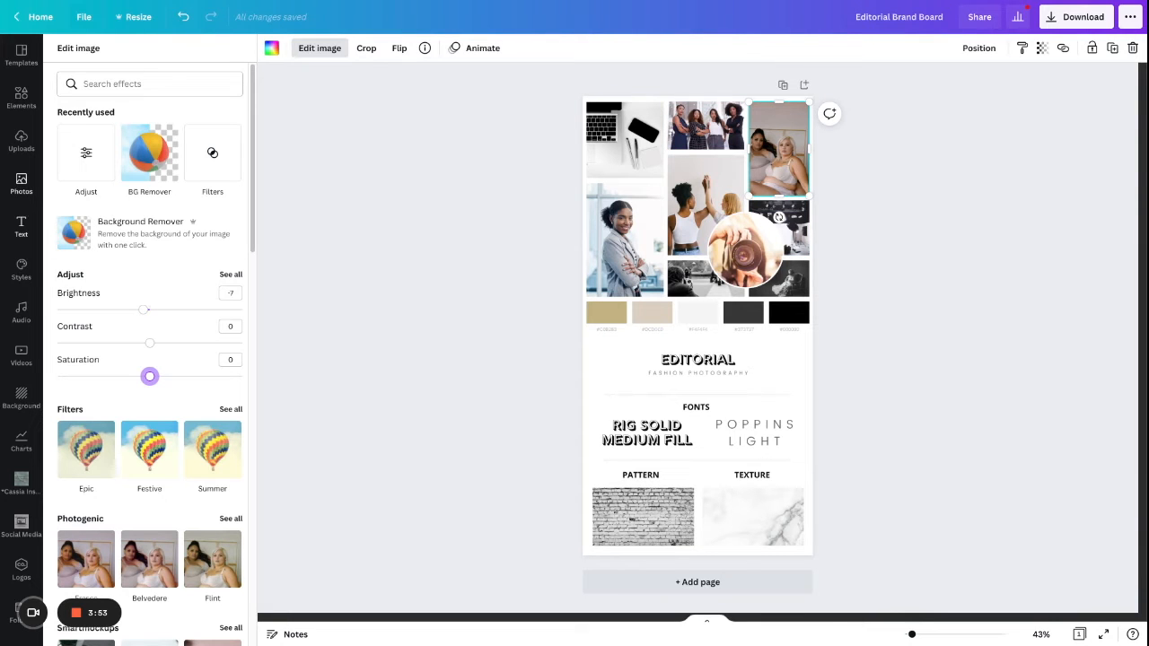
- Search the photo library for "city skylines"
left_click(21, 184)
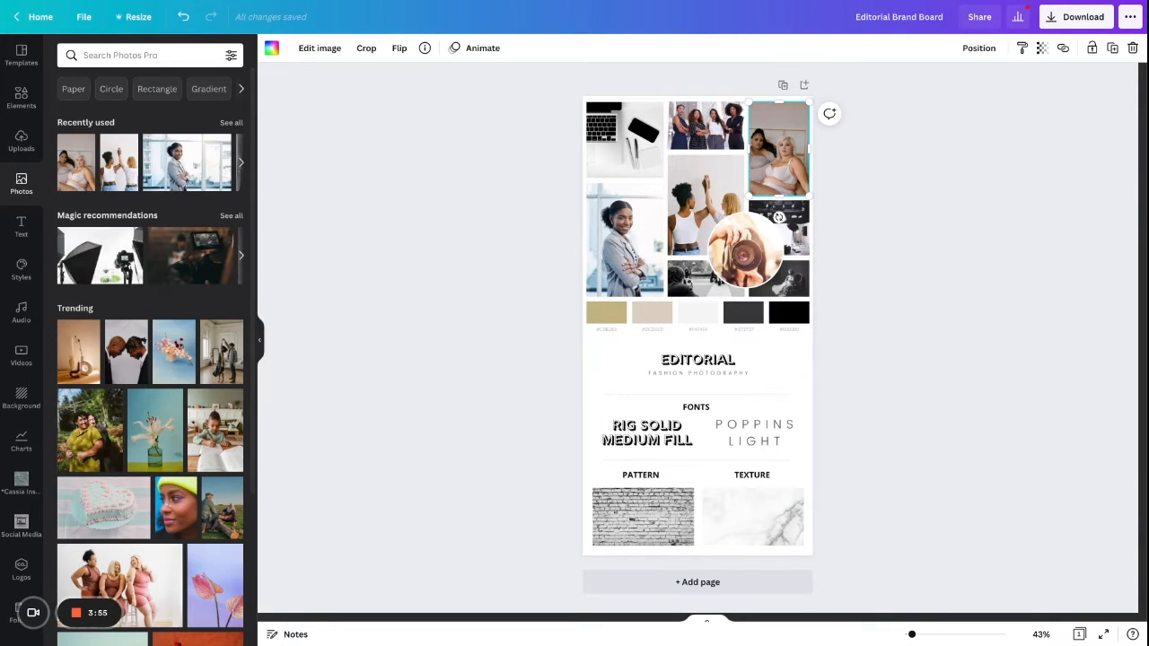
left_click(126, 56)
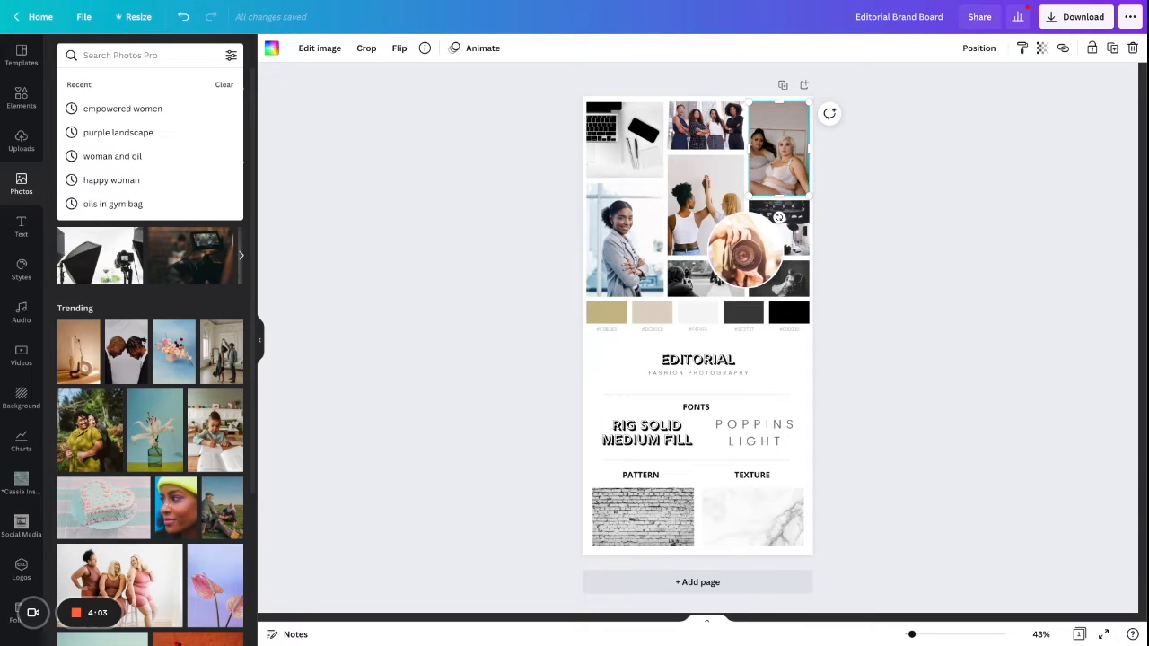
type("city")
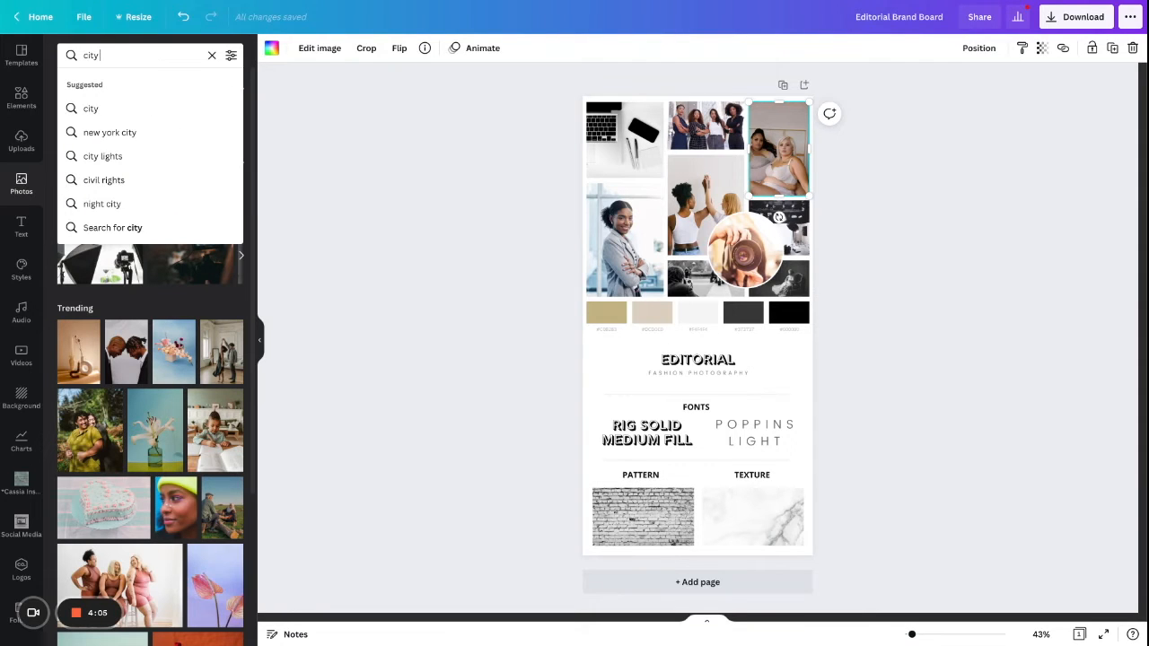
type(" skylines")
key("Return")
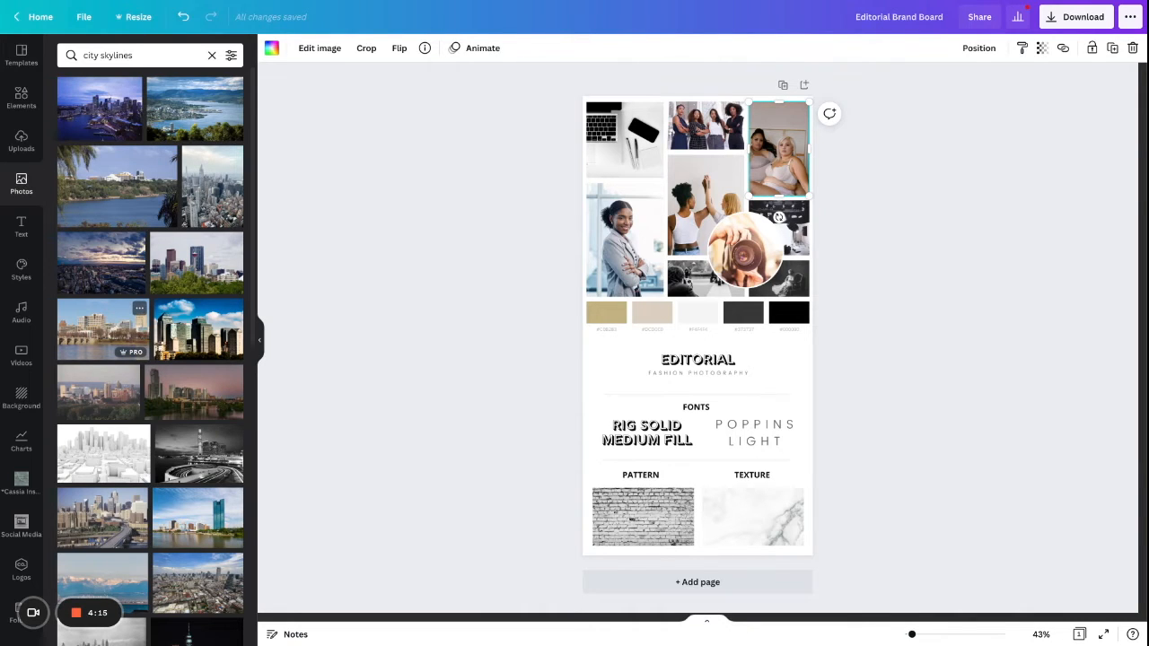
- Replace the laptop photo with the cloudy sunset skyline in full colour, and fill the circular frame with the purple-blue waterfront skyline
left_click_drag(100, 263, 624, 140)
left_click(320, 49)
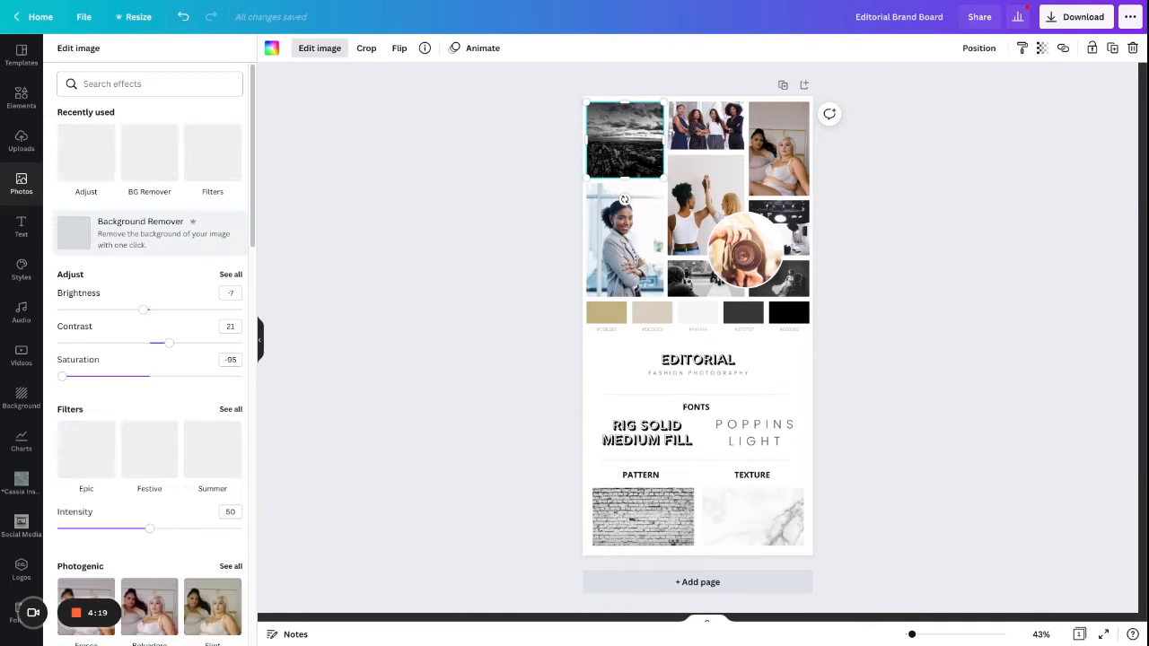
left_click_drag(61, 376, 147, 309)
left_click(320, 48)
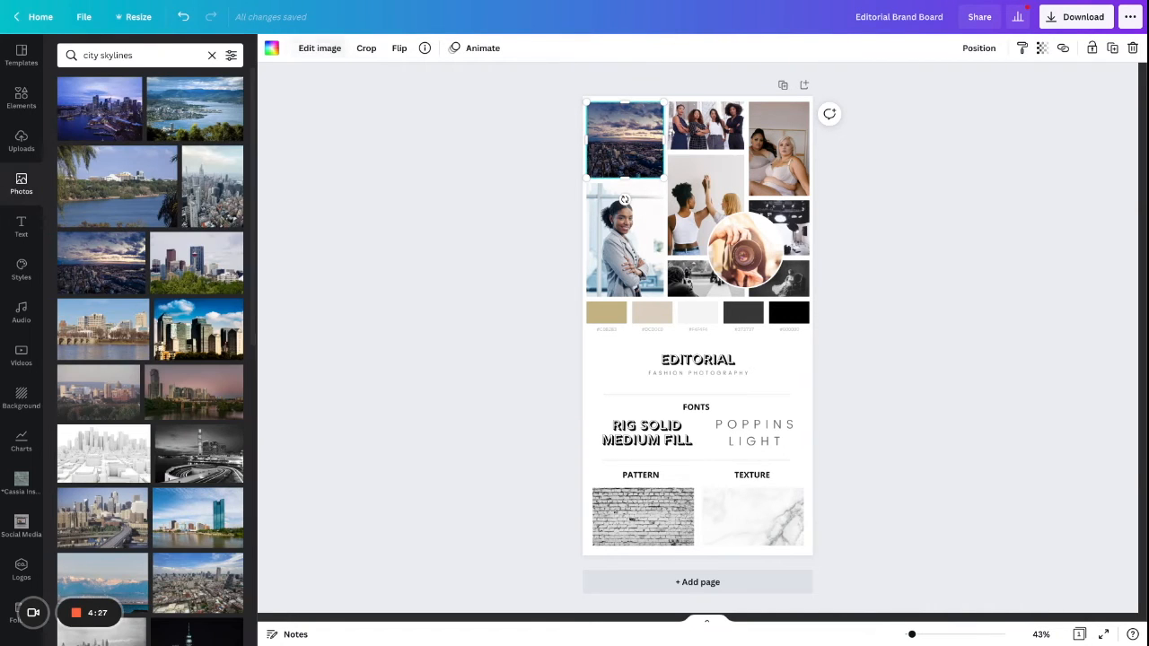
left_click_drag(101, 109, 746, 251)
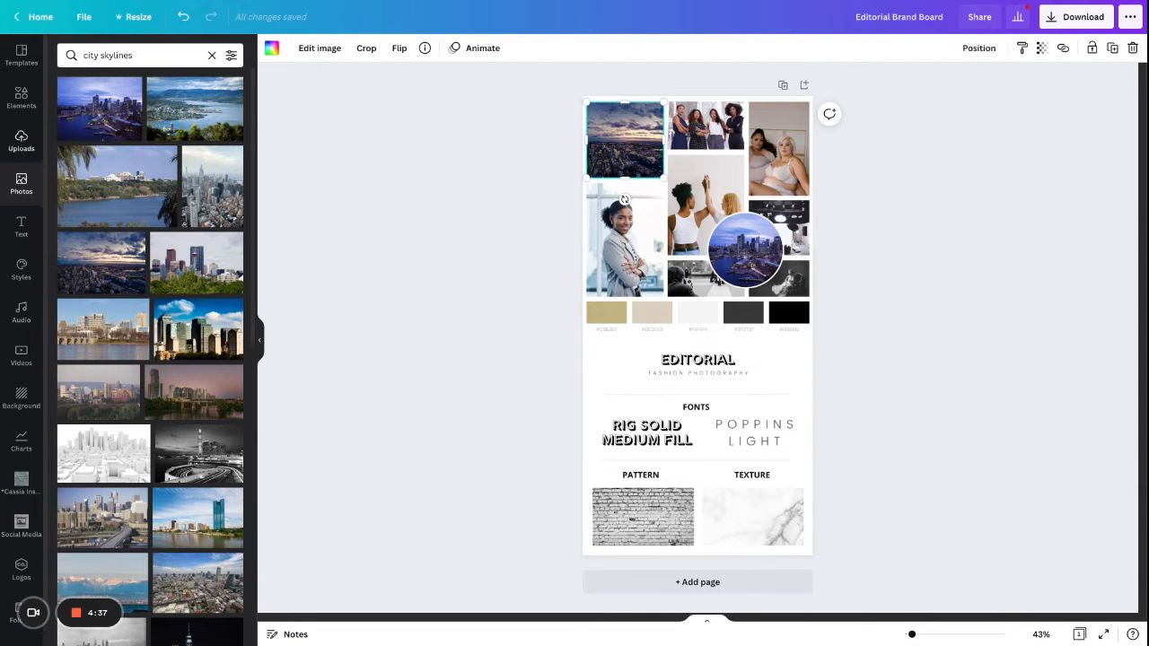
- Search the photo library for "business woman"
left_click(211, 55)
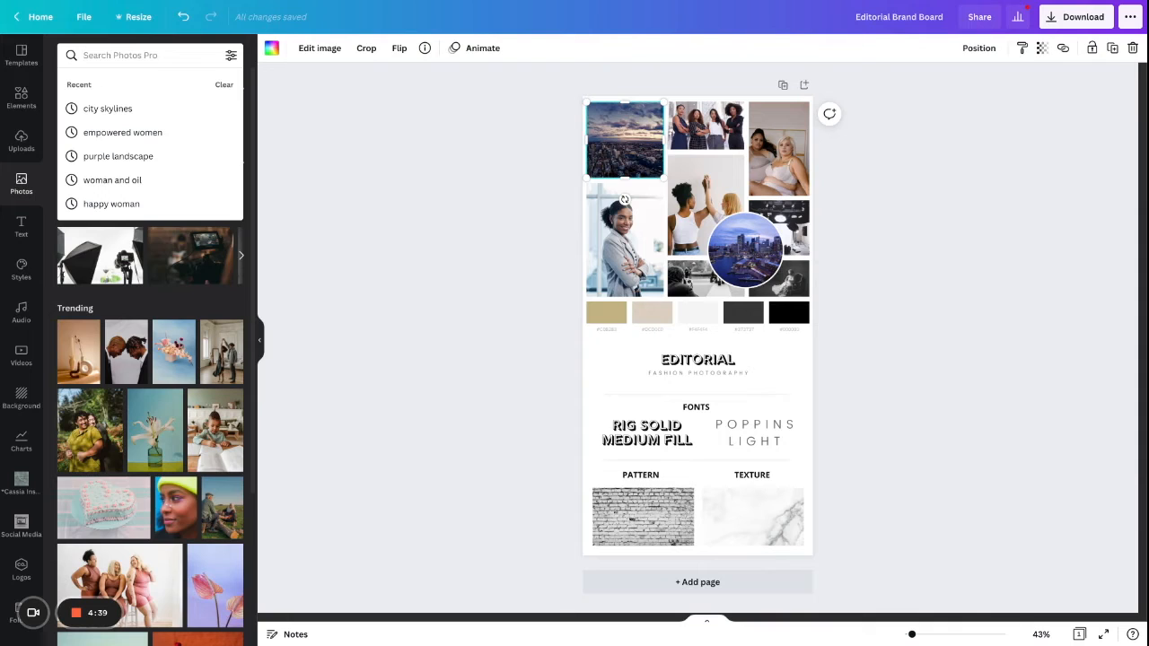
type("bus")
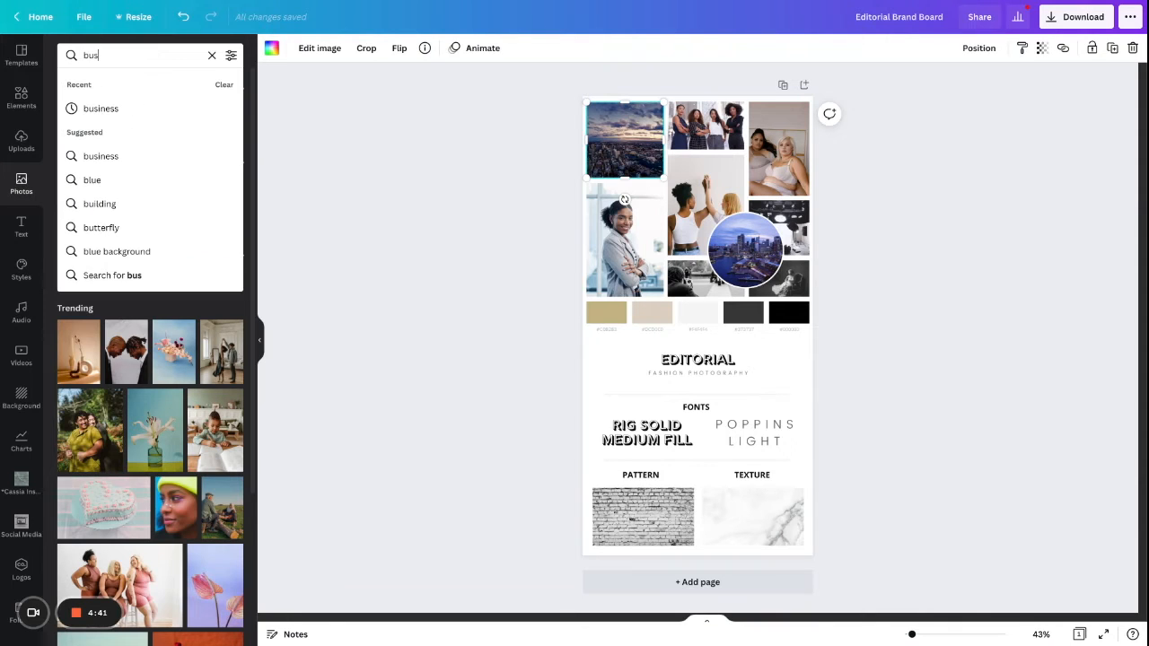
type("iness woman")
key("Return")
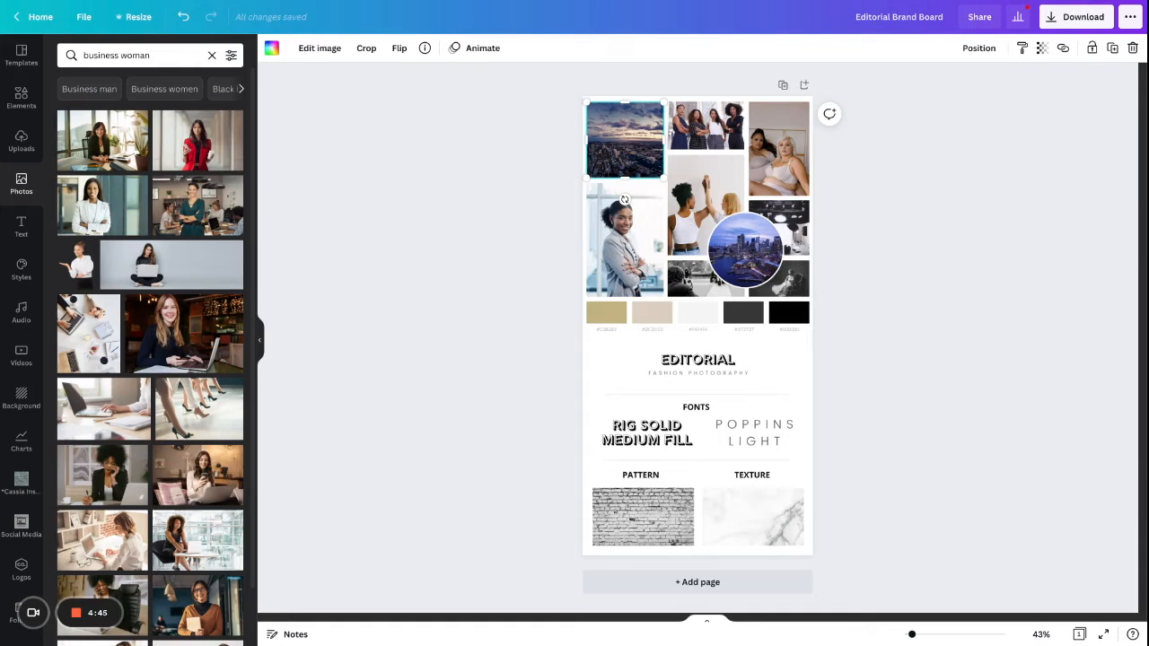
- Place the smiling woman with a laptop in the frame behind the circle's upper right, and the curly-haired woman at a desk in the frame below
left_click_drag(183, 332, 779, 228)
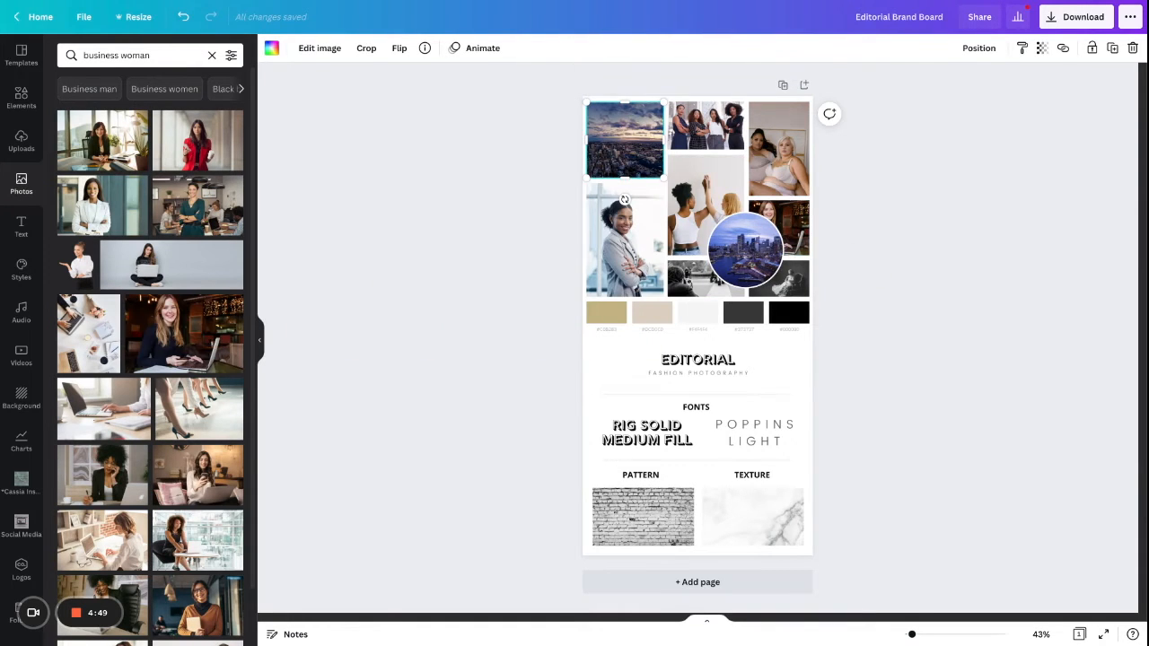
left_click_drag(81, 460, 778, 278)
left_click(778, 279)
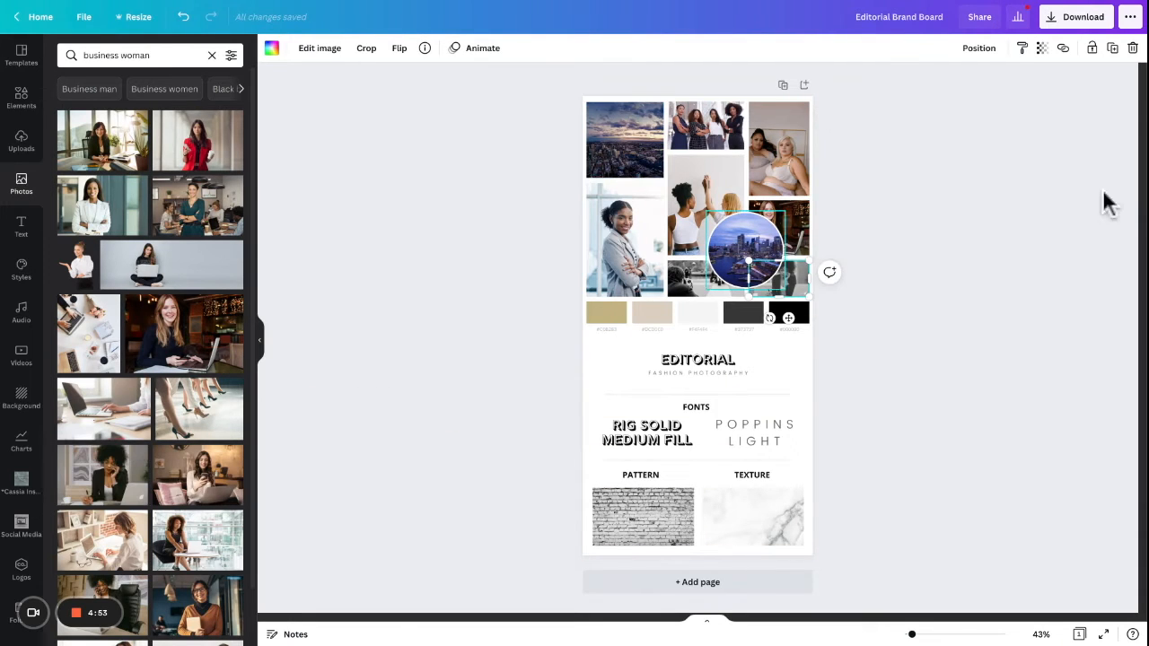
- Reset the brightness, contrast and saturation of the photo of the curly-haired woman at a desk to 0
left_click(320, 48)
left_click(144, 376)
key("Tab")
type("0")
key("shift+Tab")
type("0")
key("shift+Tab")
type("0")
key("Return")
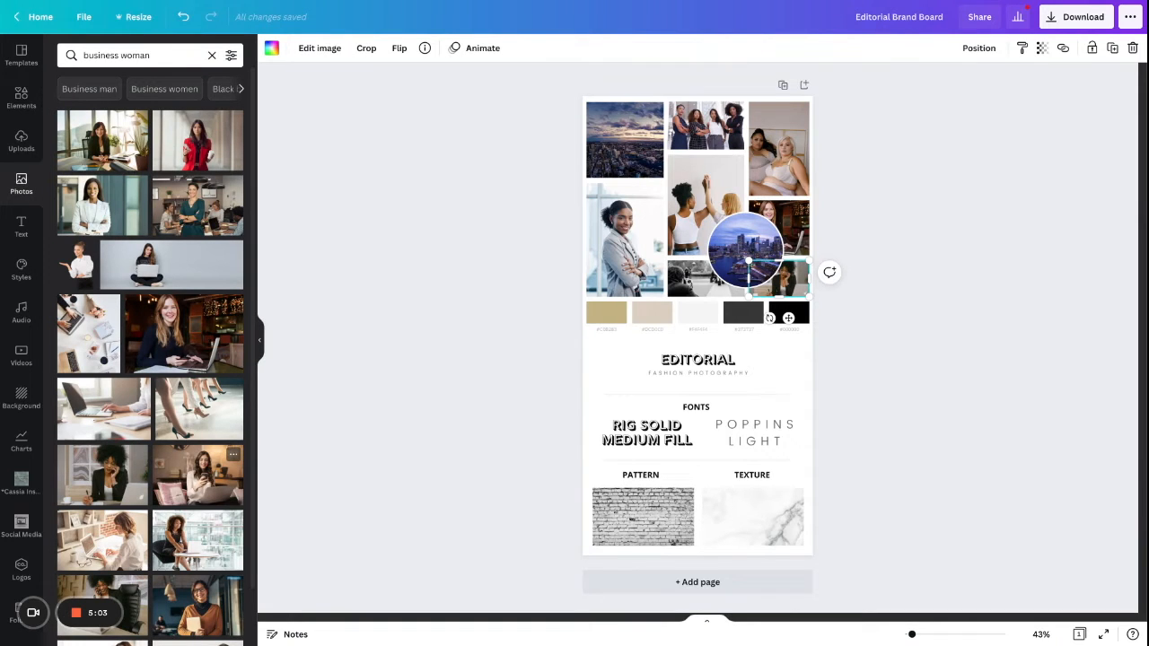
- Fill the remaining black-and-white frame with the woman seated in a bright white office, and set its brightness, contrast and saturation to 0
left_click_drag(198, 540, 697, 279)
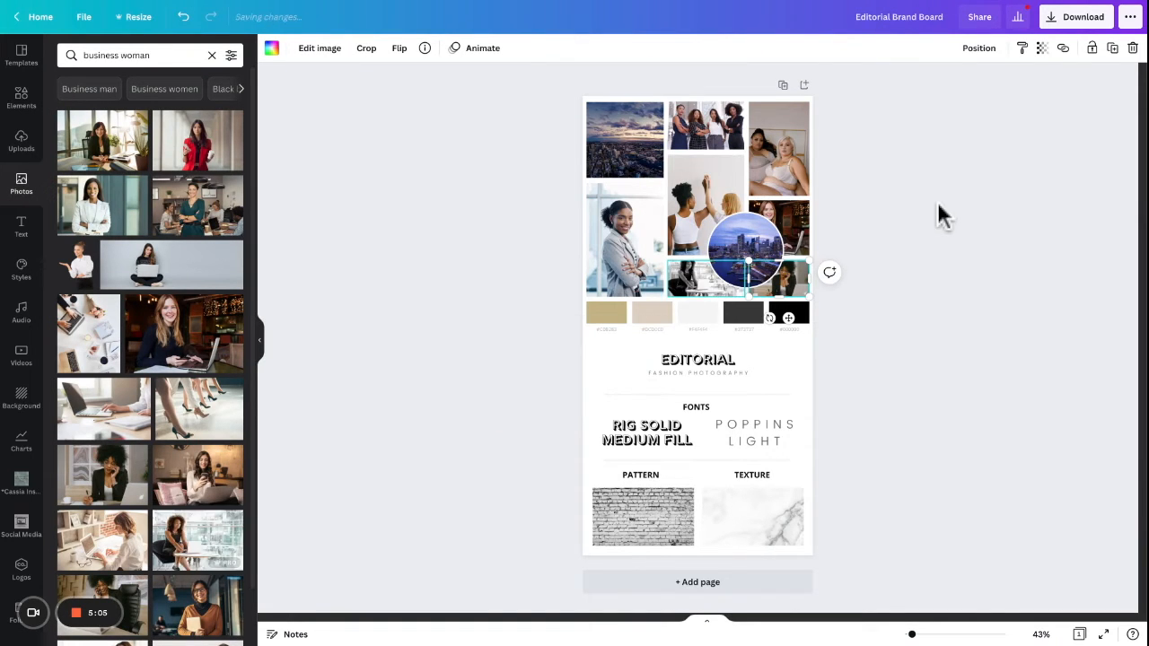
left_click(336, 50)
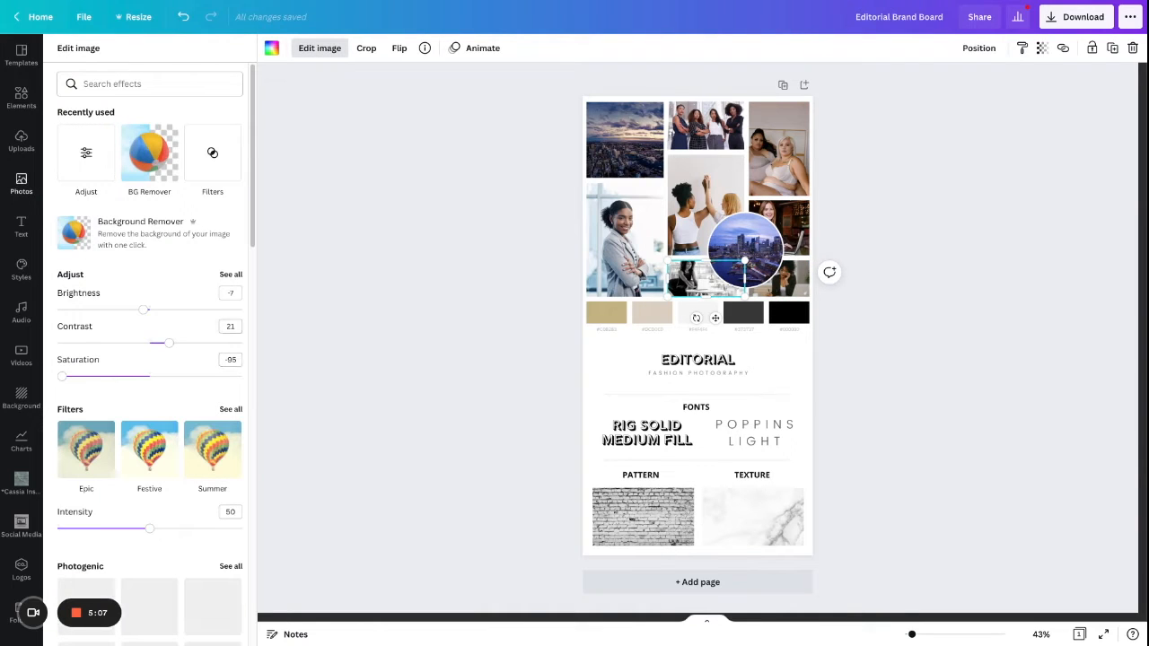
left_click(231, 294)
type("0")
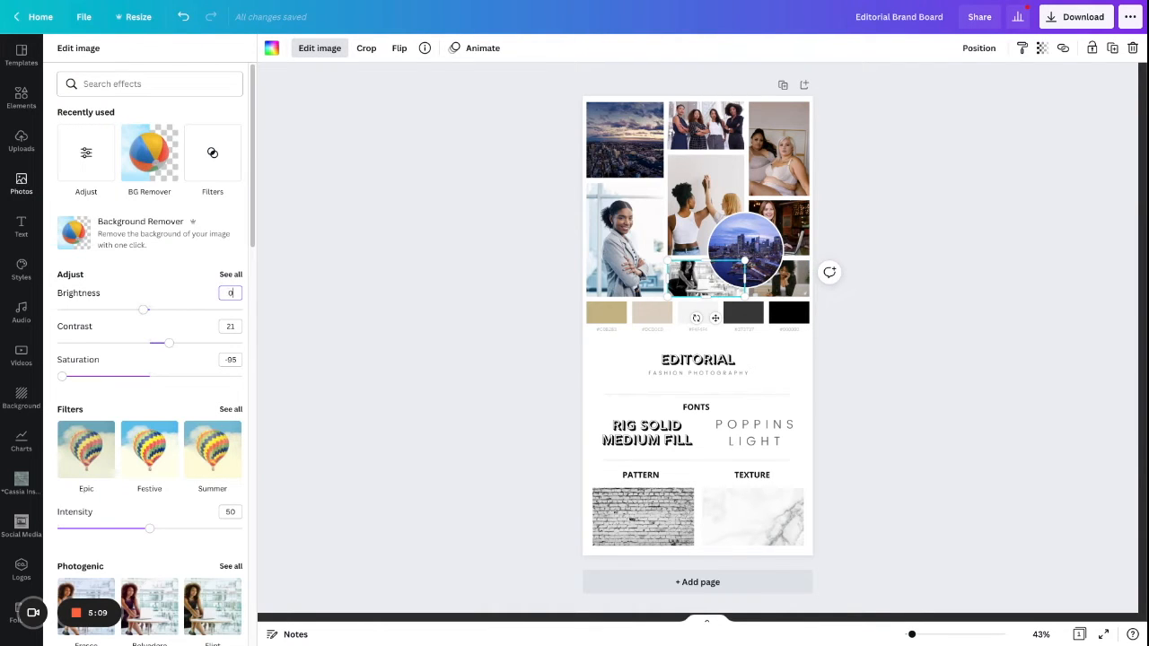
key("Tab")
type("0")
key("Tab")
type("0")
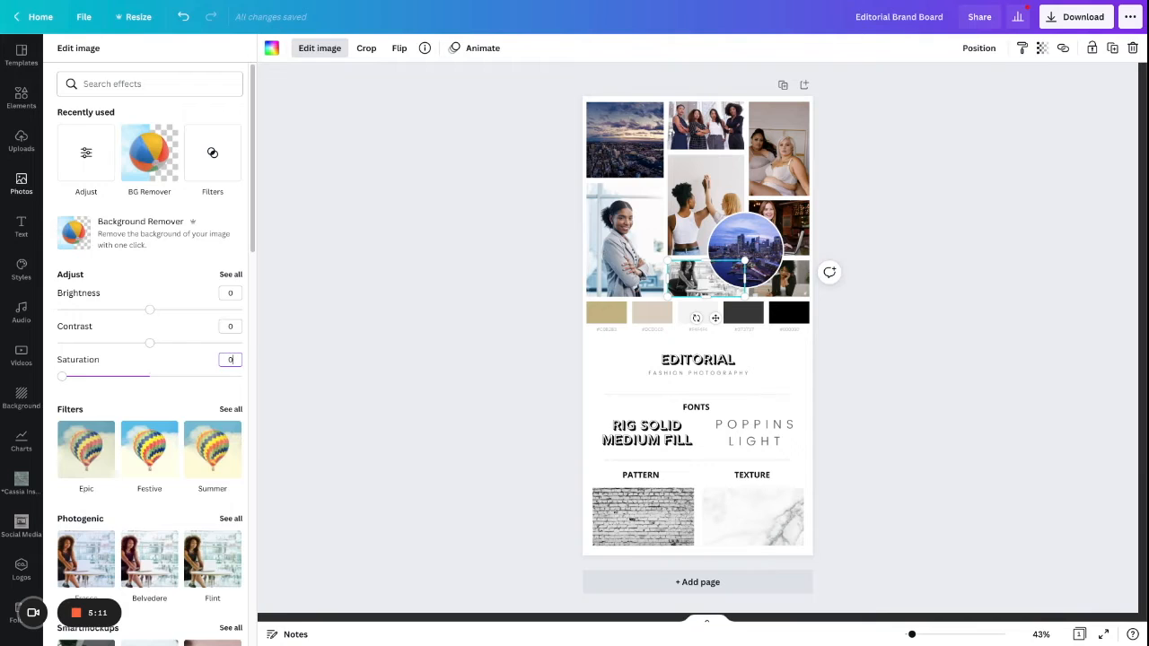
left_click(331, 49)
left_click(164, 542)
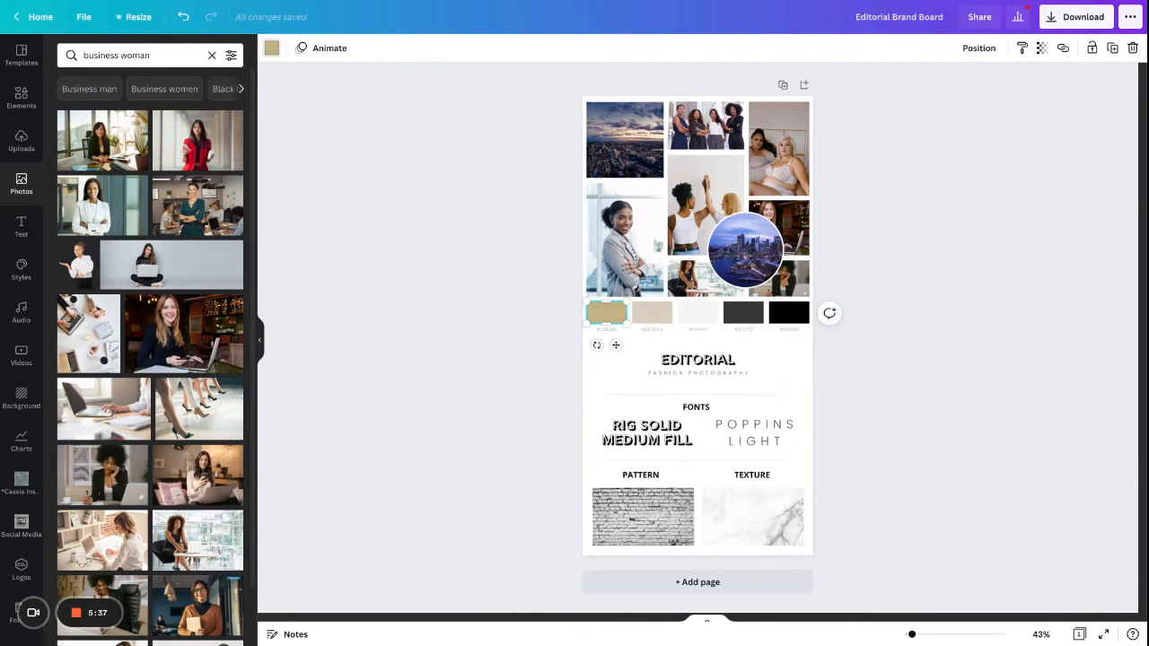
- Recolour the first two palette swatches with the near-black navy and the slate grey-purple from the sunset skyline's photo colours
left_click(272, 48)
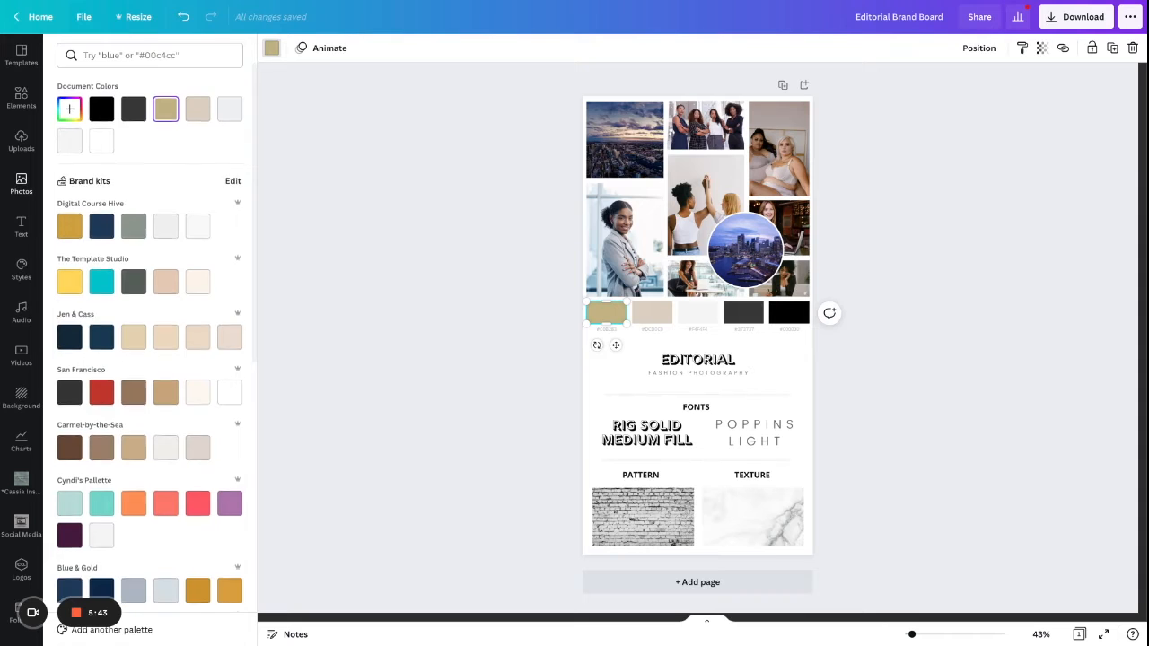
scroll(135, 296, "down", 3)
scroll(150, 341, "down", 10)
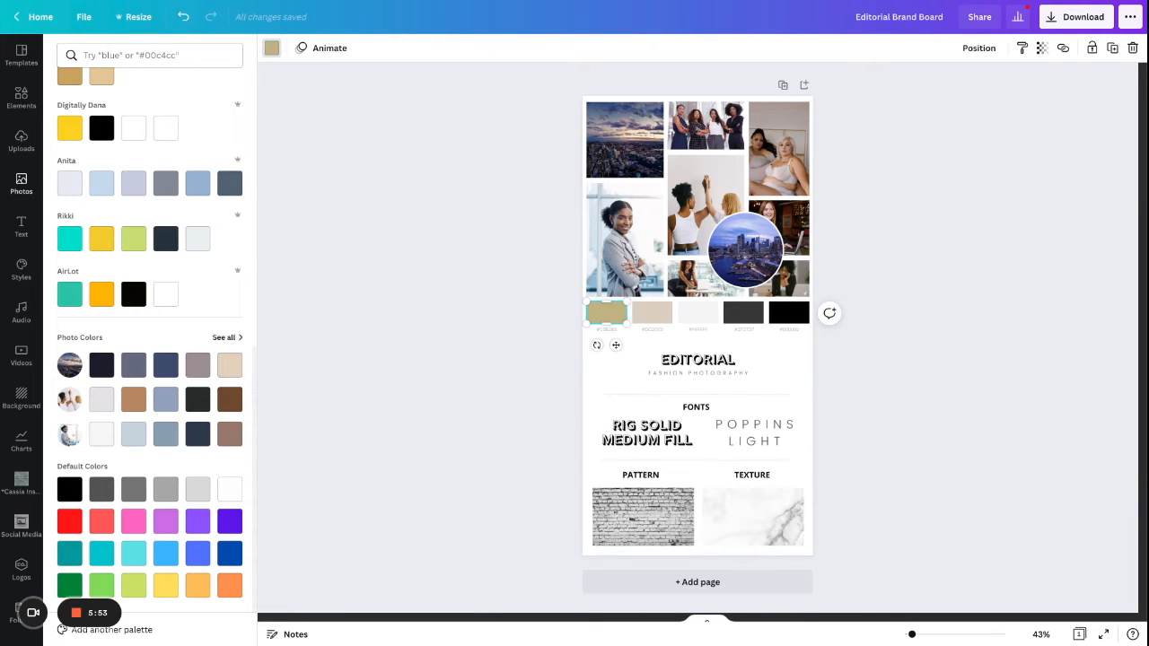
left_click(224, 337)
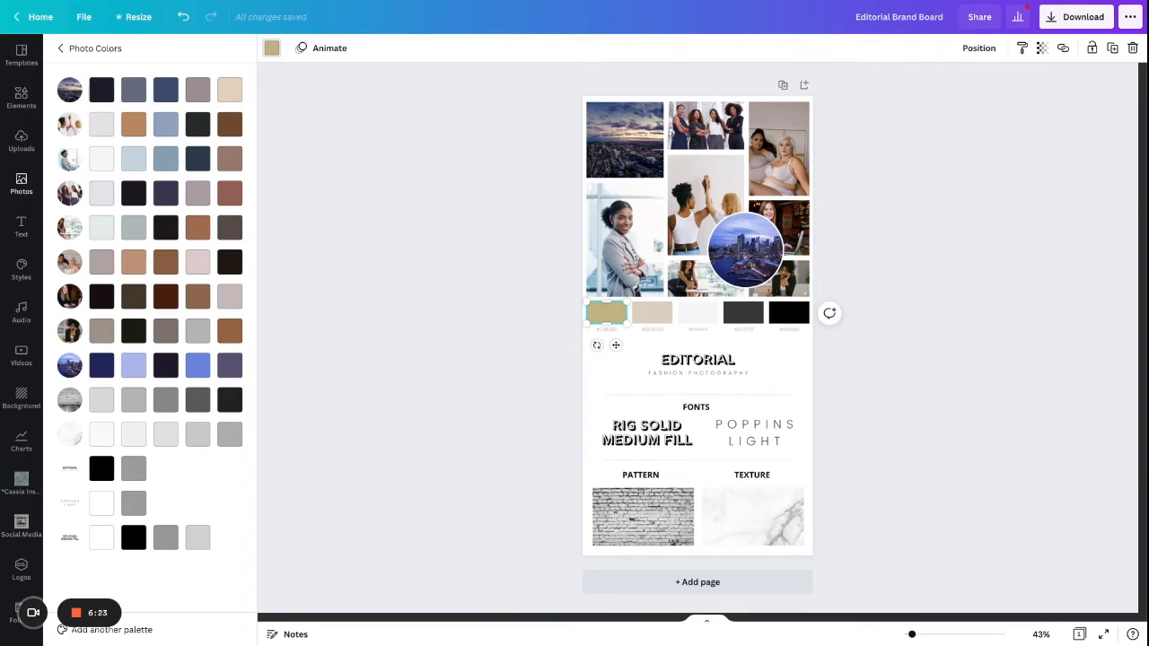
left_click(101, 89)
left_click(653, 312)
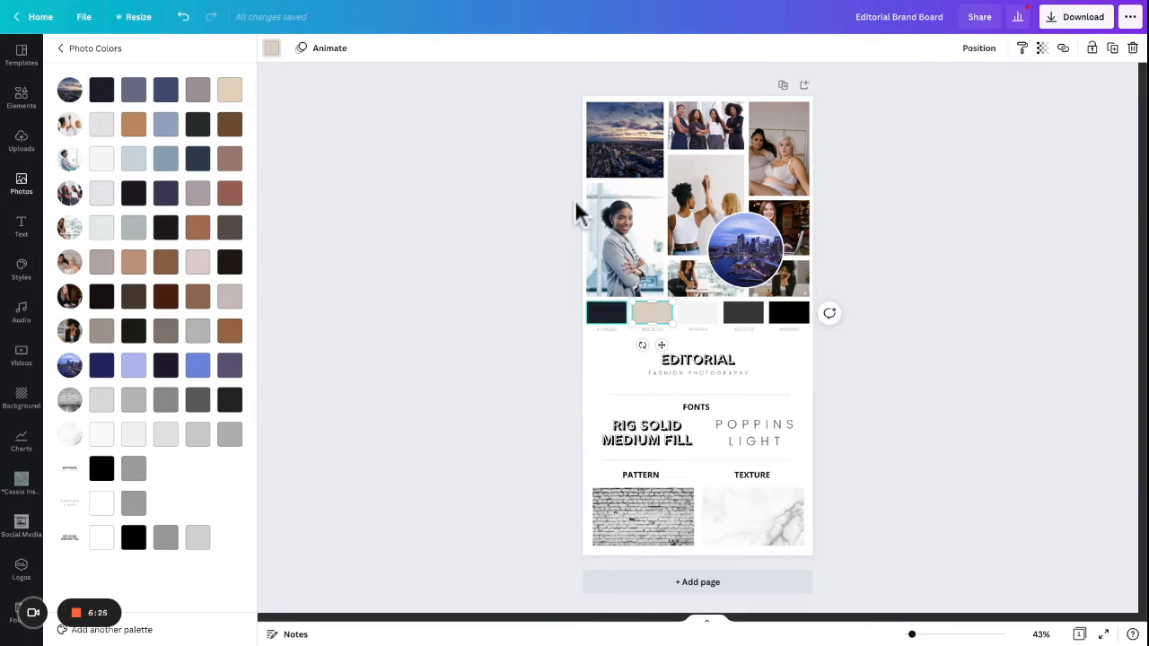
left_click(134, 90)
- Recolour the third, fourth and fifth swatches with the sunset skyline's navy blue, mauve grey and beige photo colours
left_click(698, 312)
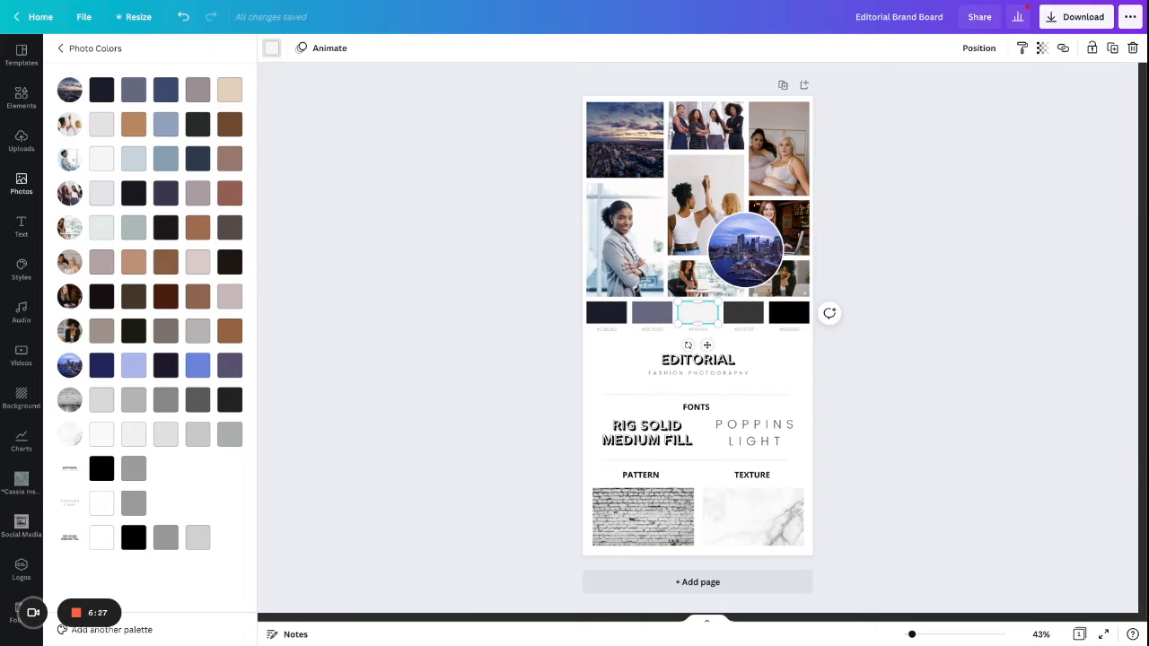
left_click(165, 90)
left_click(743, 312)
left_click(198, 89)
left_click(788, 312)
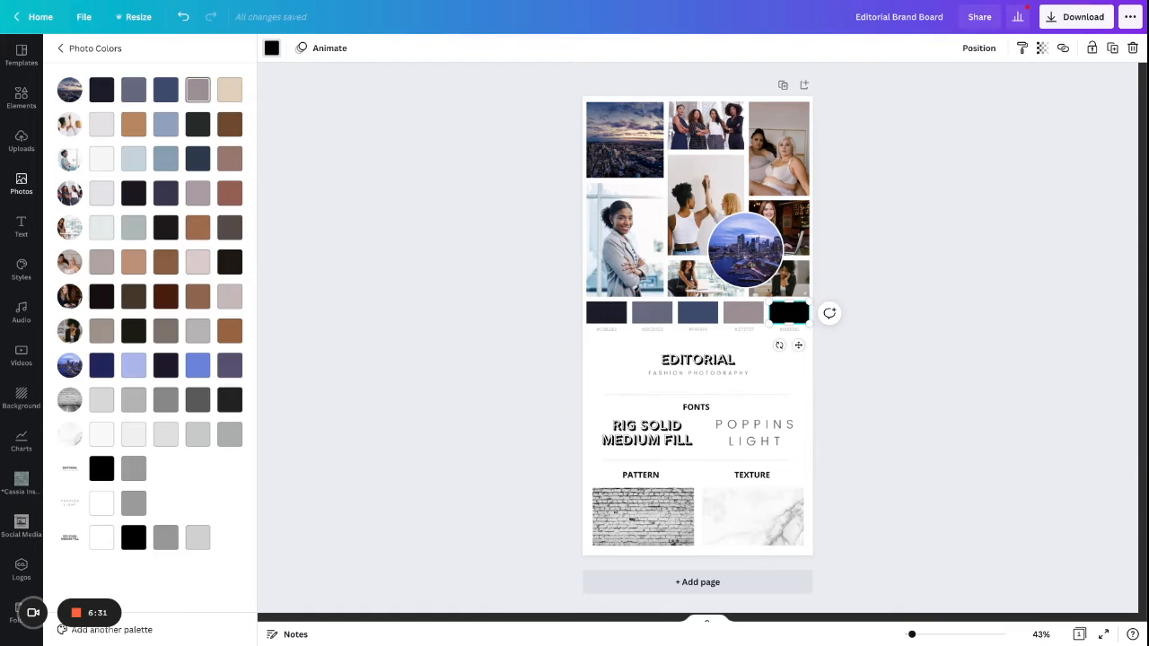
left_click(230, 90)
left_click(328, 268)
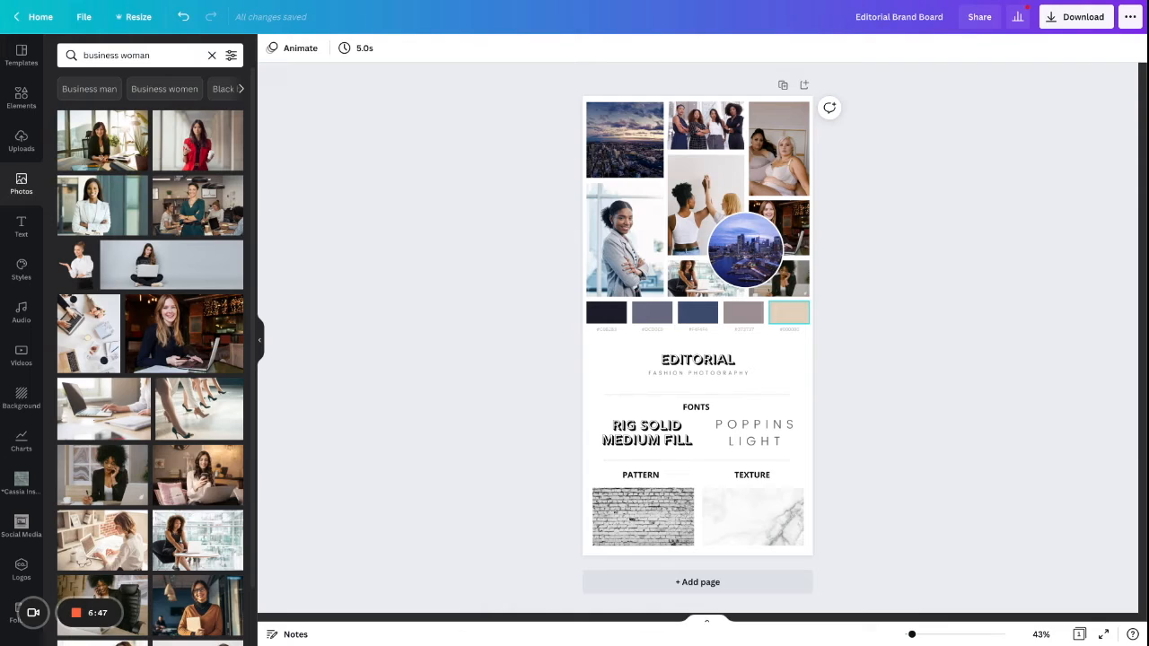
- Look up the first swatch's colour code and replace the hex label beneath it with that code
left_click(606, 313)
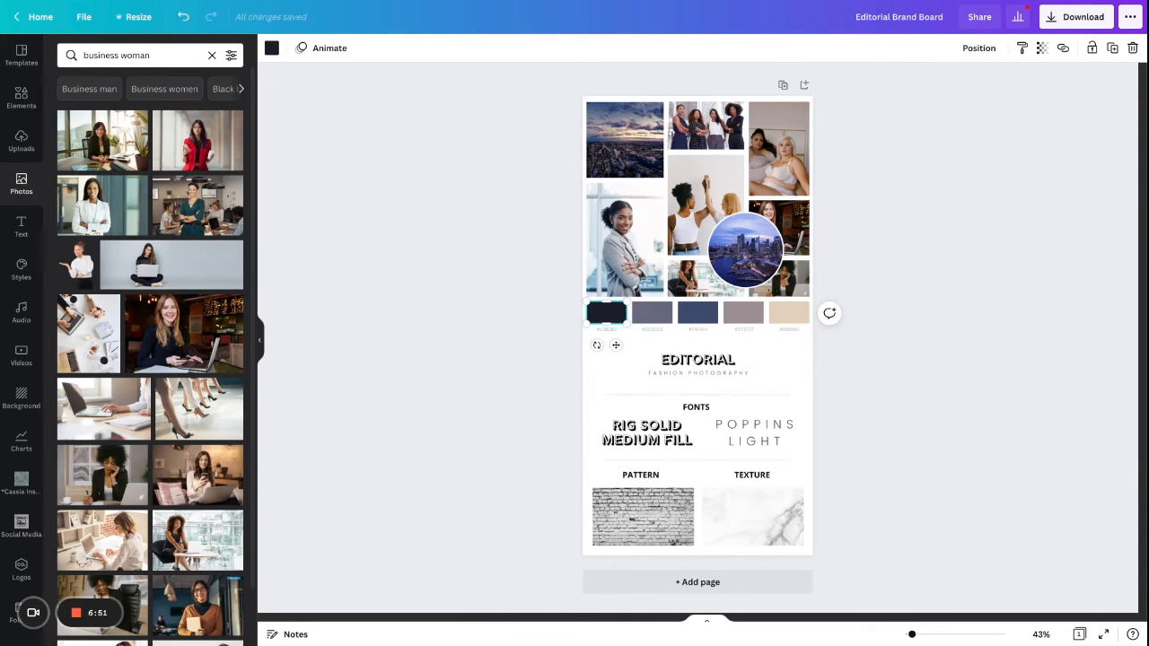
left_click(271, 47)
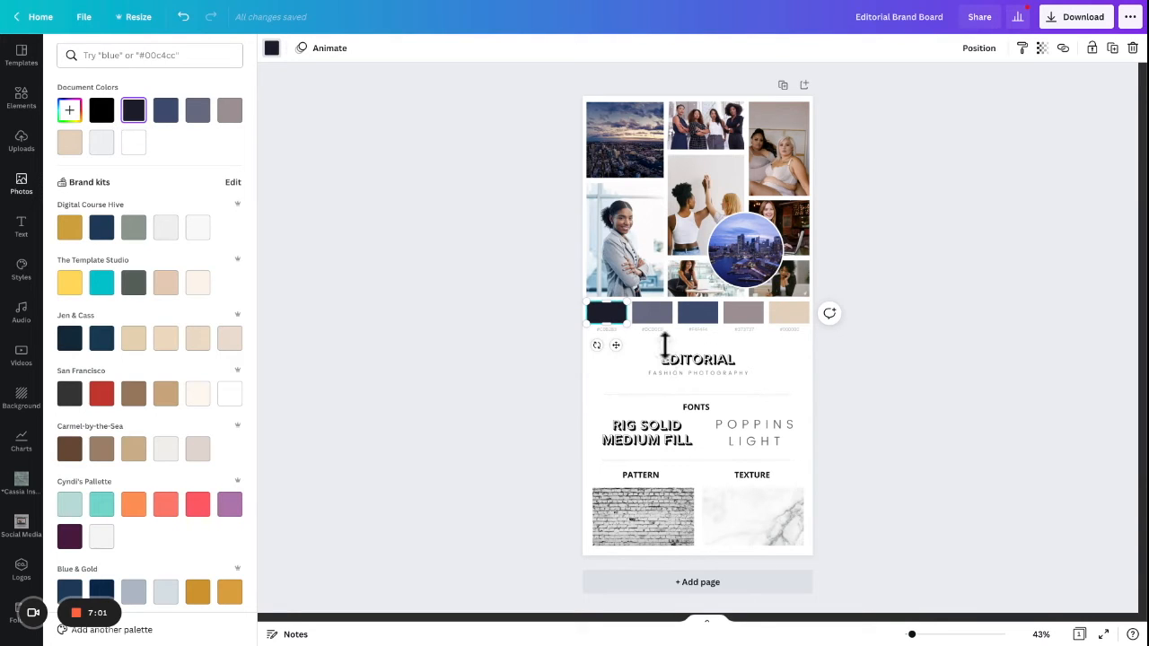
left_click(732, 367)
left_click(260, 500)
left_click(680, 358)
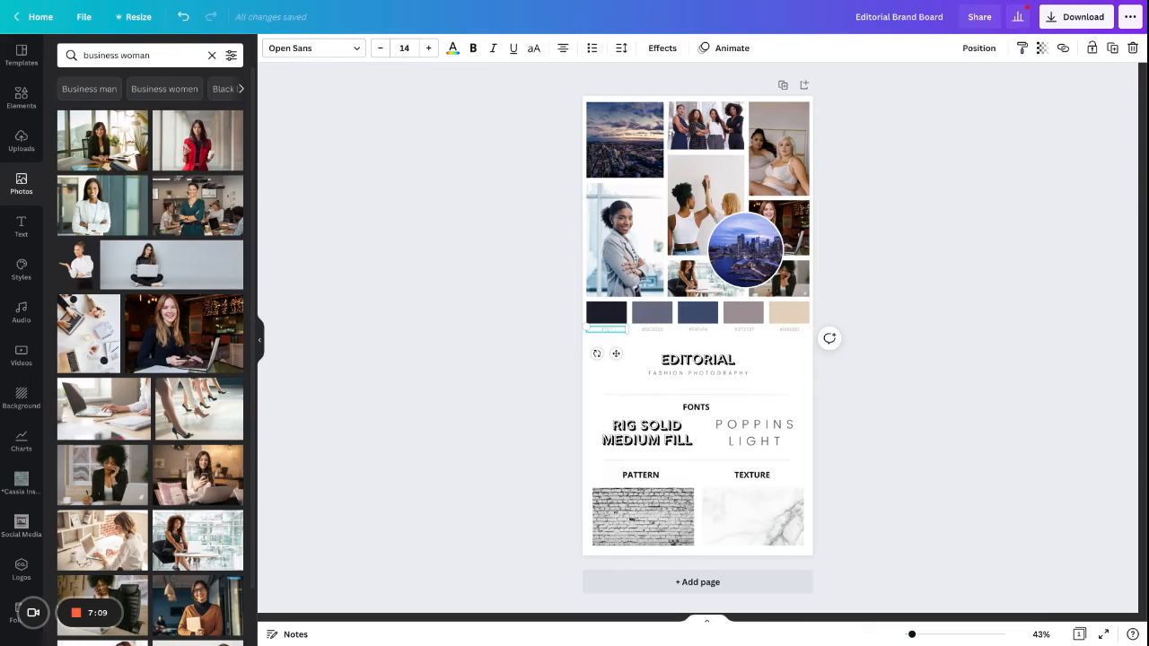
left_click(468, 334)
- Replace the hex label under the second swatch with its own colour code, and open the third swatch's colour options
left_click(652, 312)
left_click(272, 48)
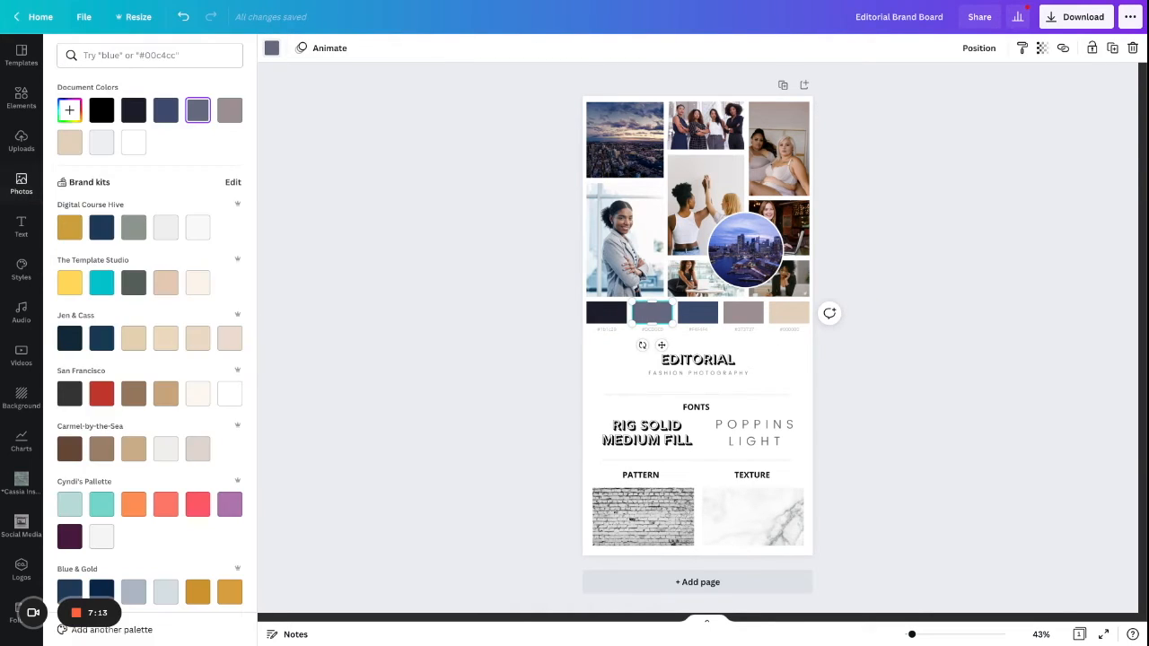
mouse_move(198, 110)
left_click(697, 360)
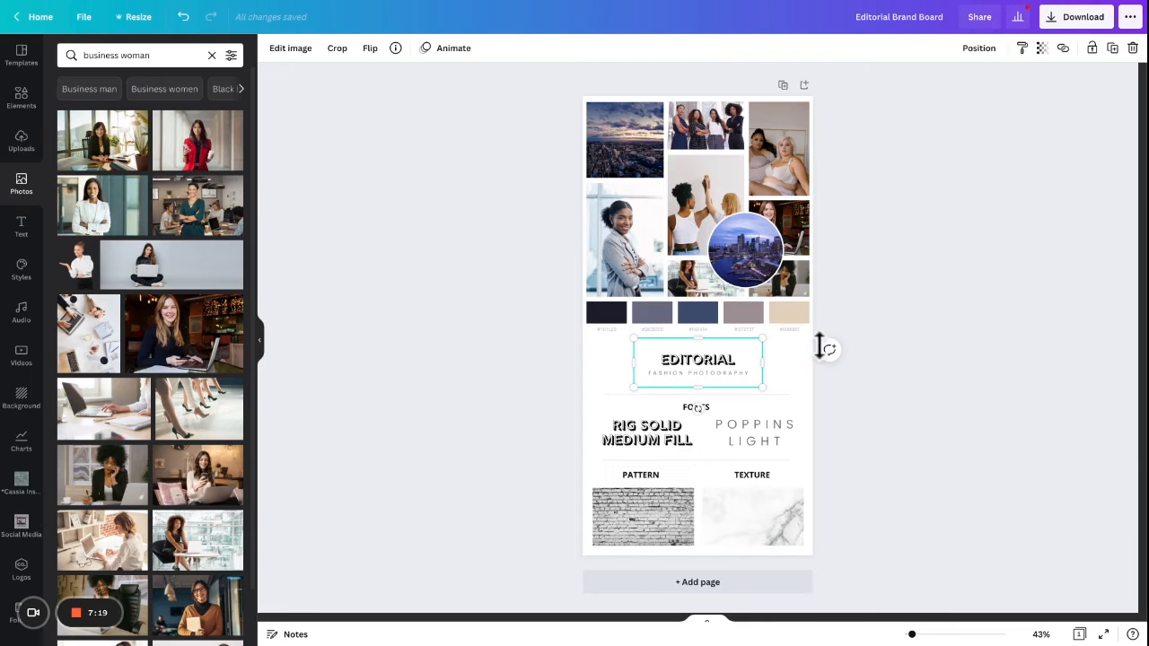
left_click(606, 461)
left_click(795, 343)
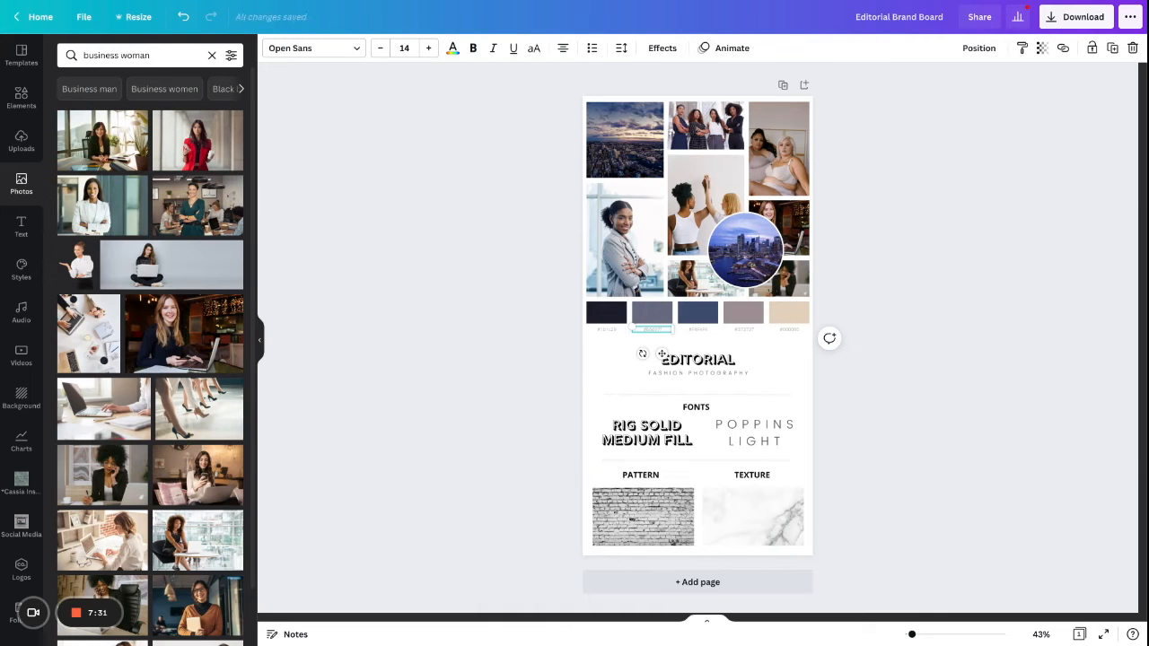
left_click(467, 443)
key("Tab")
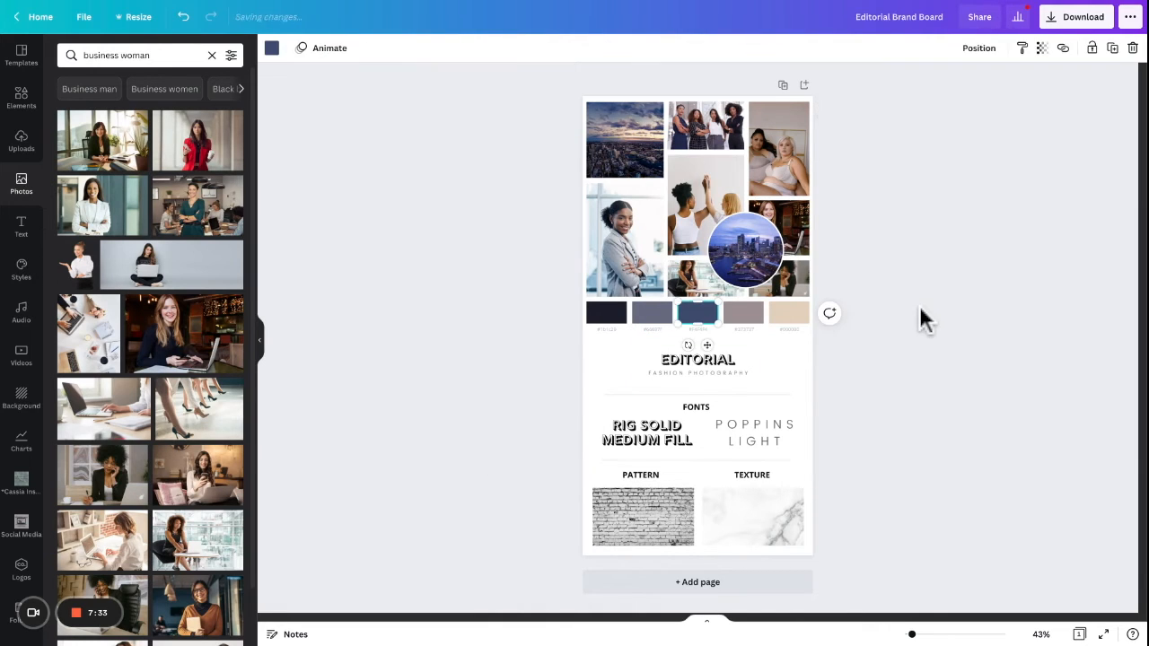
left_click(272, 48)
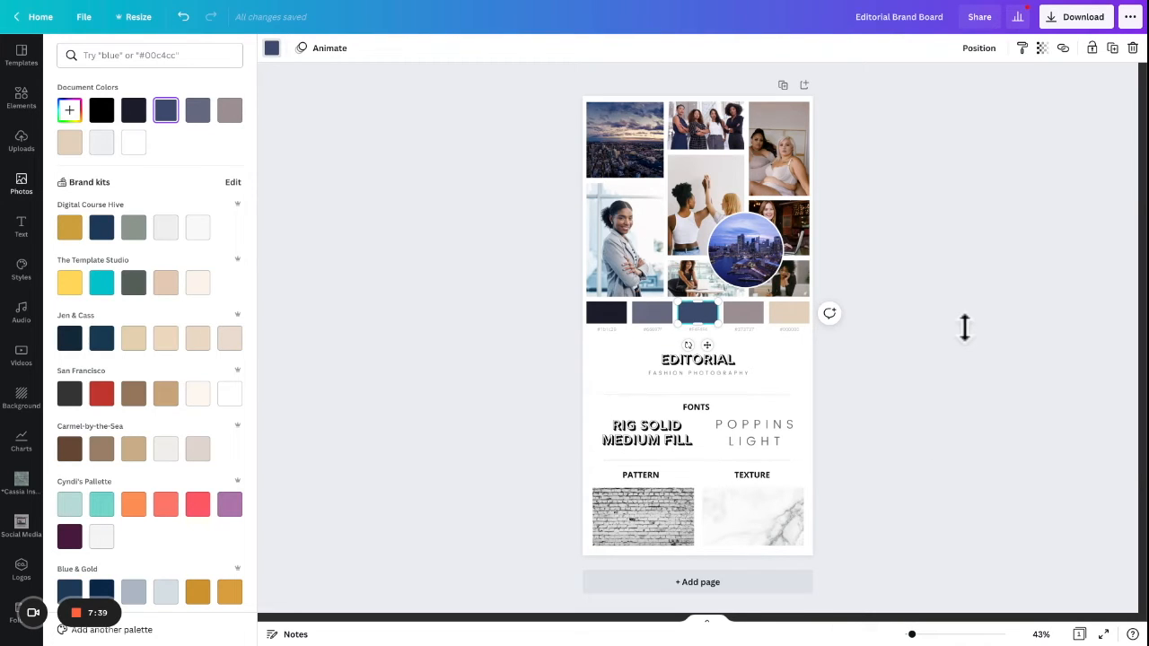
- Replace the Editorial logo image with a heading reading "Your Logo", centred horizontally between the swatches and the fonts section
key("Tab")
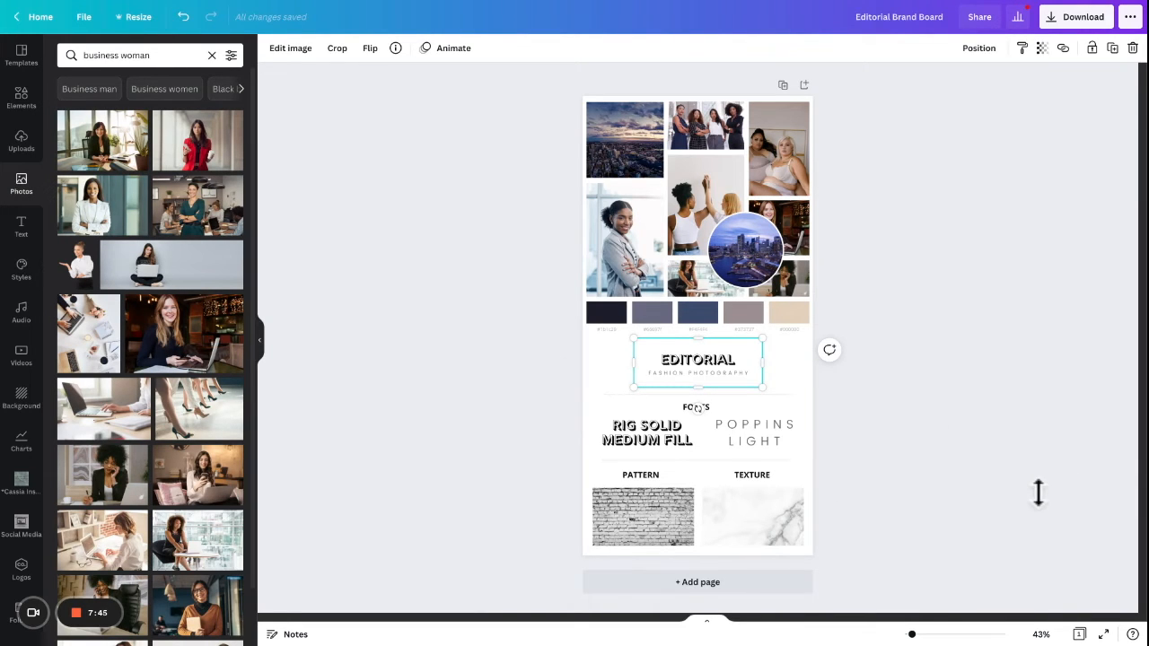
key("Delete")
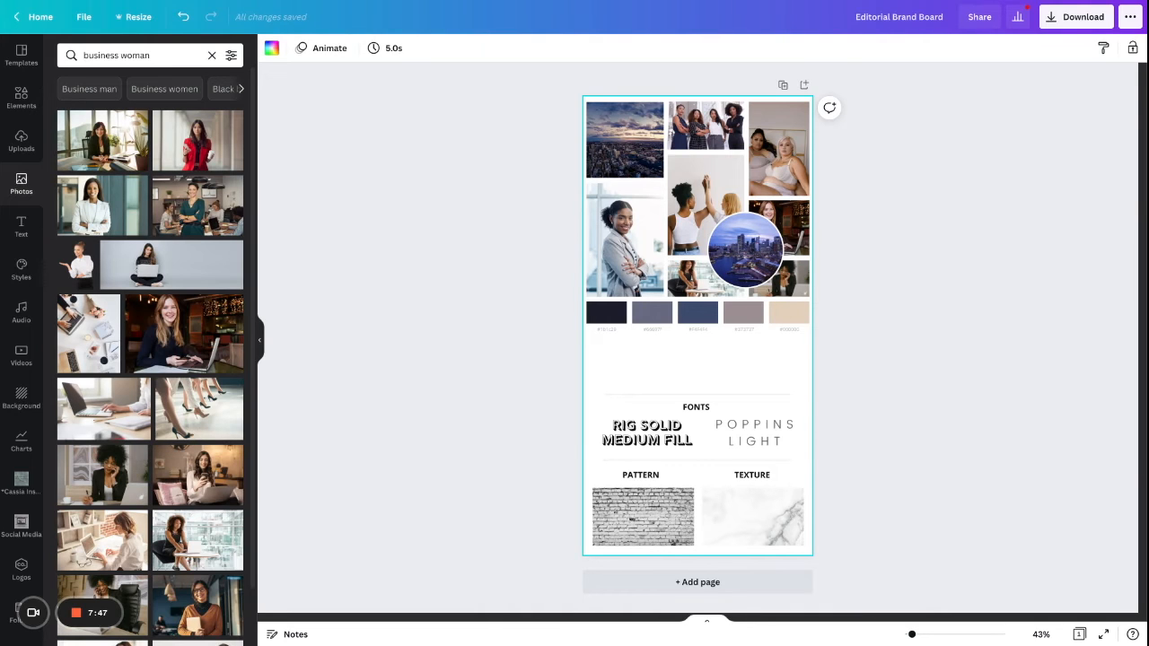
left_click(21, 226)
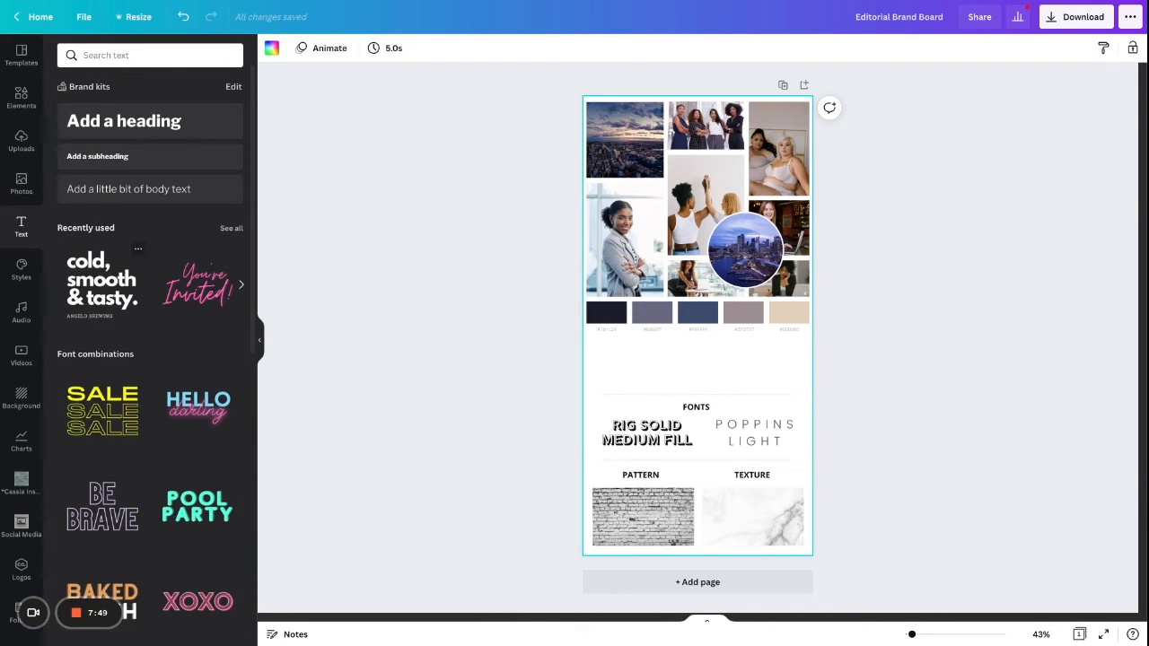
left_click_drag(124, 121, 699, 366)
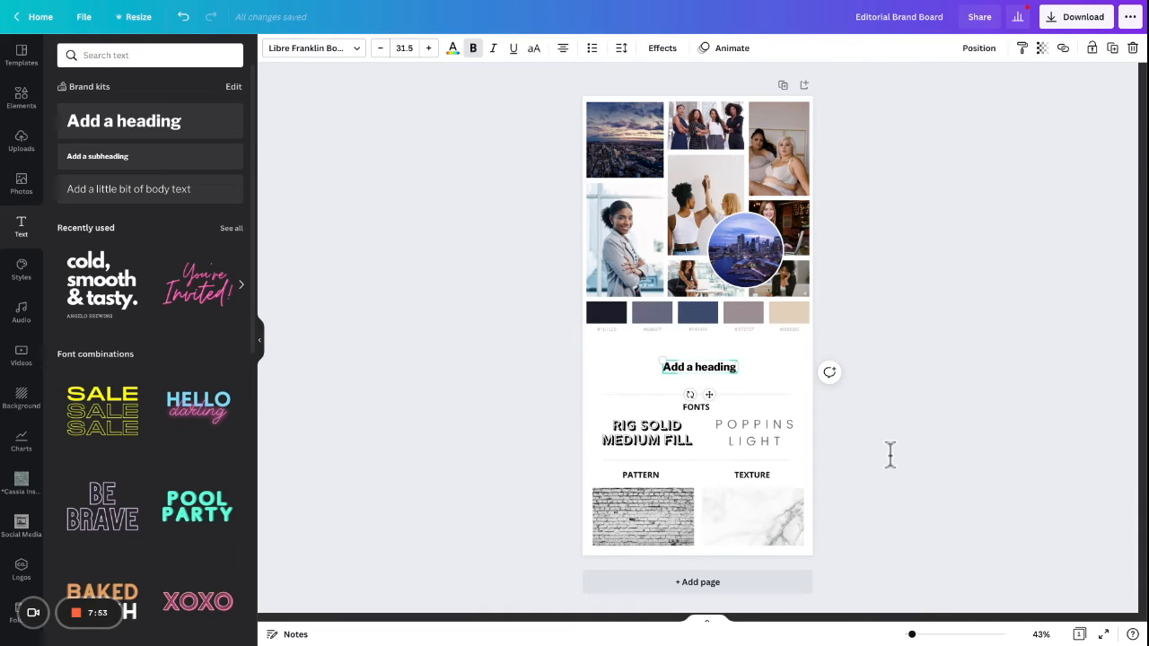
type("A")
key("BackSpace")
type("Your Logo")
left_click(947, 470)
left_click_drag(700, 367, 697, 361)
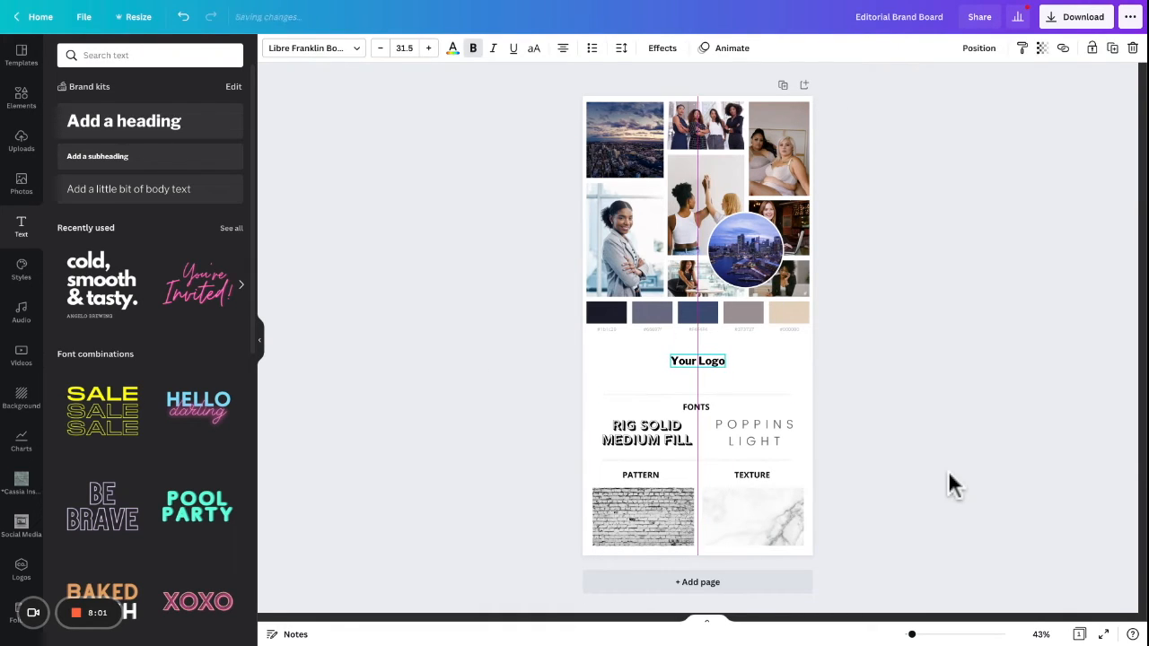
left_click(942, 529)
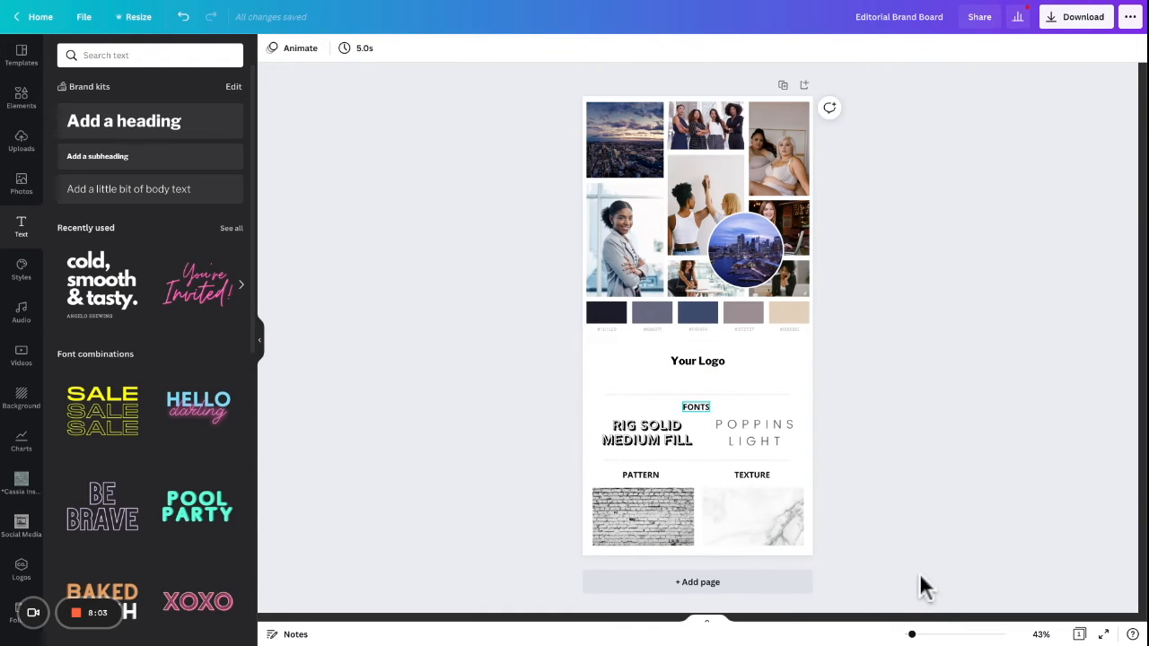
- Browse the font combinations for a replacement for the font samples and add the "DAPPER" combination to the board
key("Tab")
key("Tab")
key("Tab")
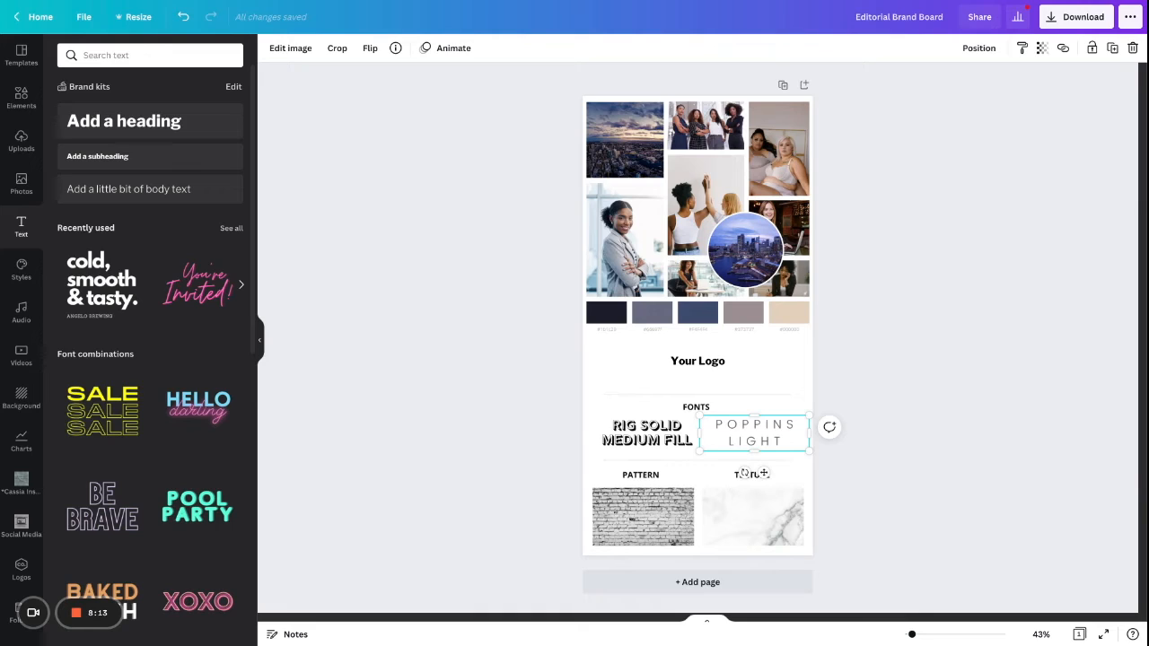
left_click(642, 441)
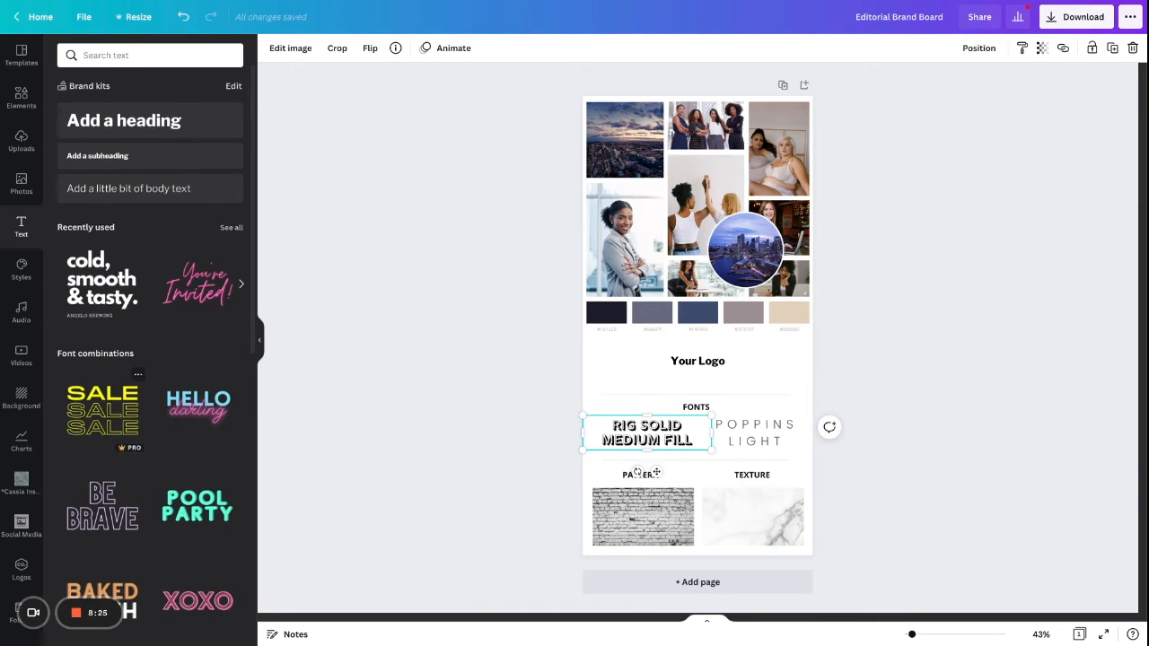
scroll(103, 413, "down", 3)
scroll(153, 359, "down", 6)
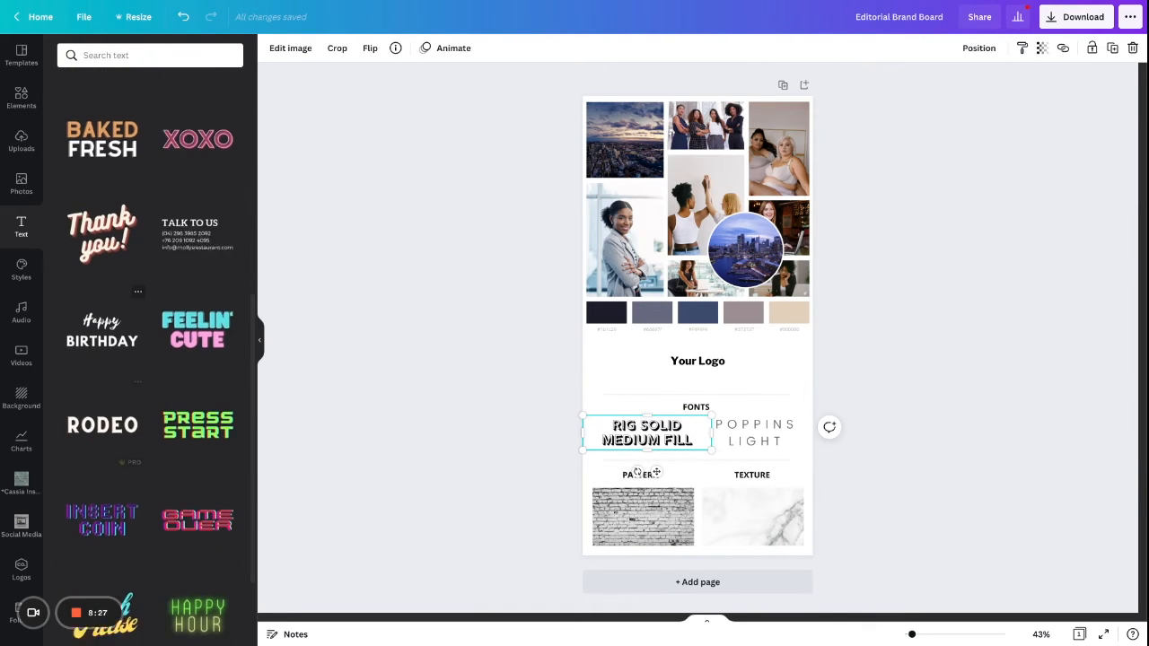
scroll(152, 359, "down", 3)
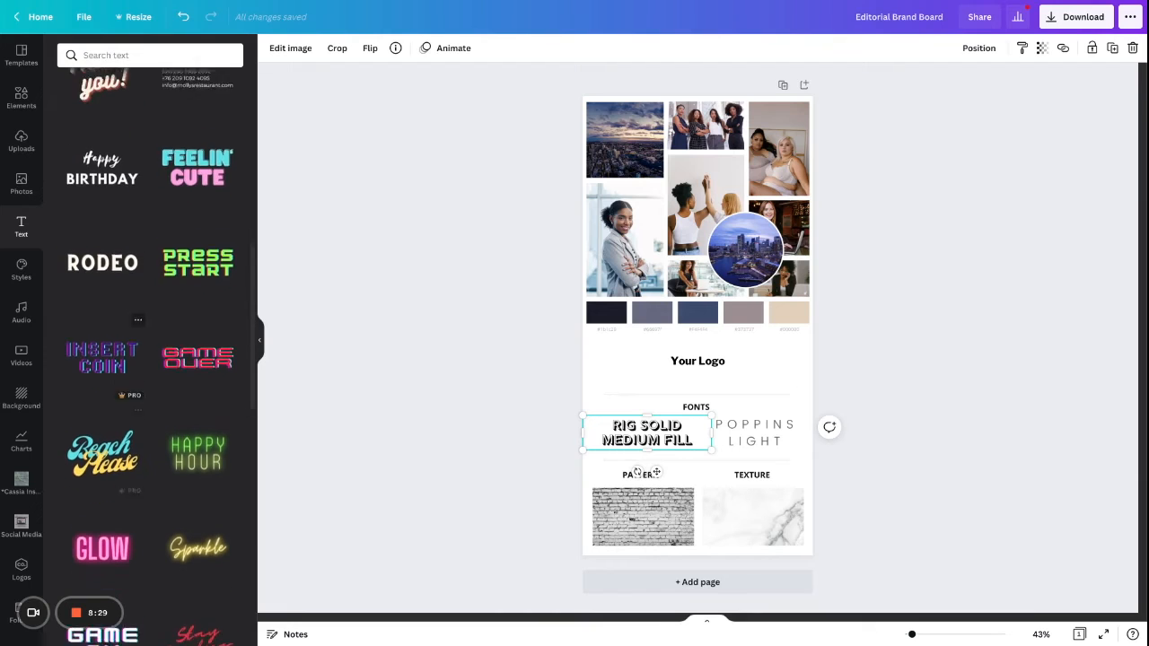
scroll(134, 412, "down", 6)
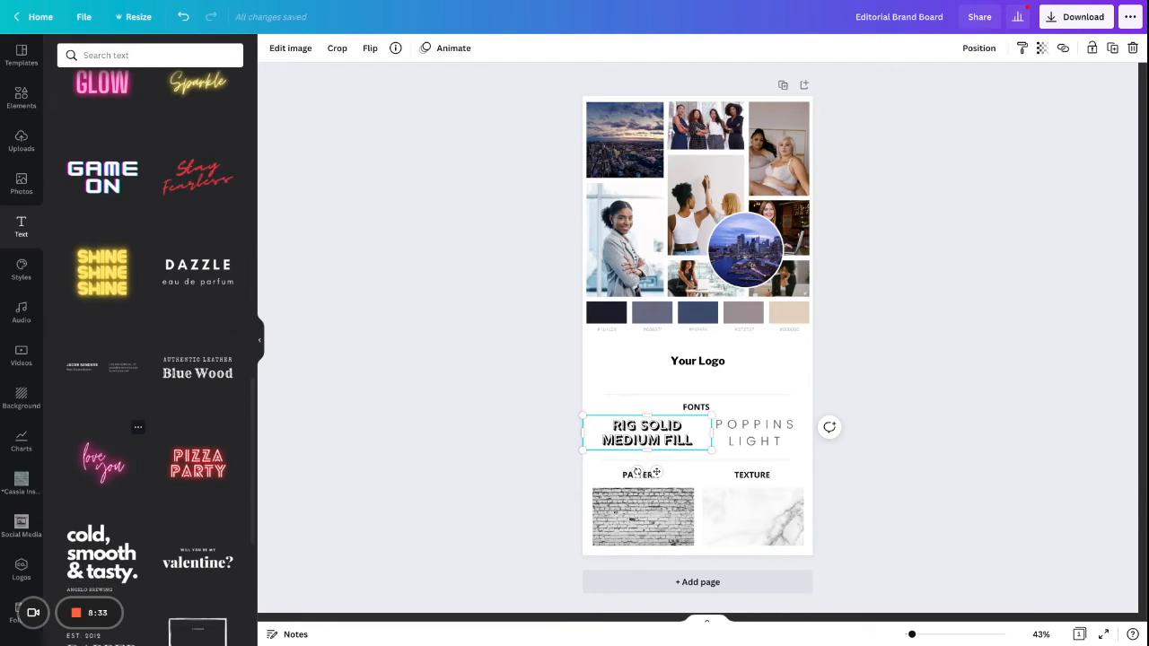
scroll(134, 359, "down", 6)
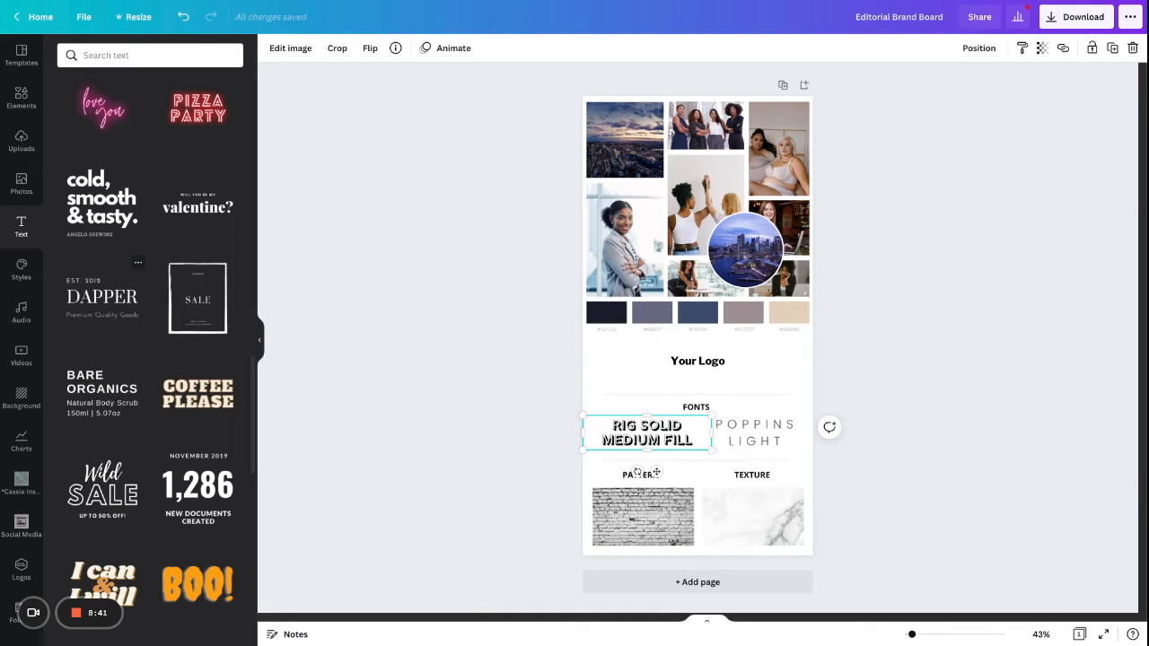
left_click(101, 296)
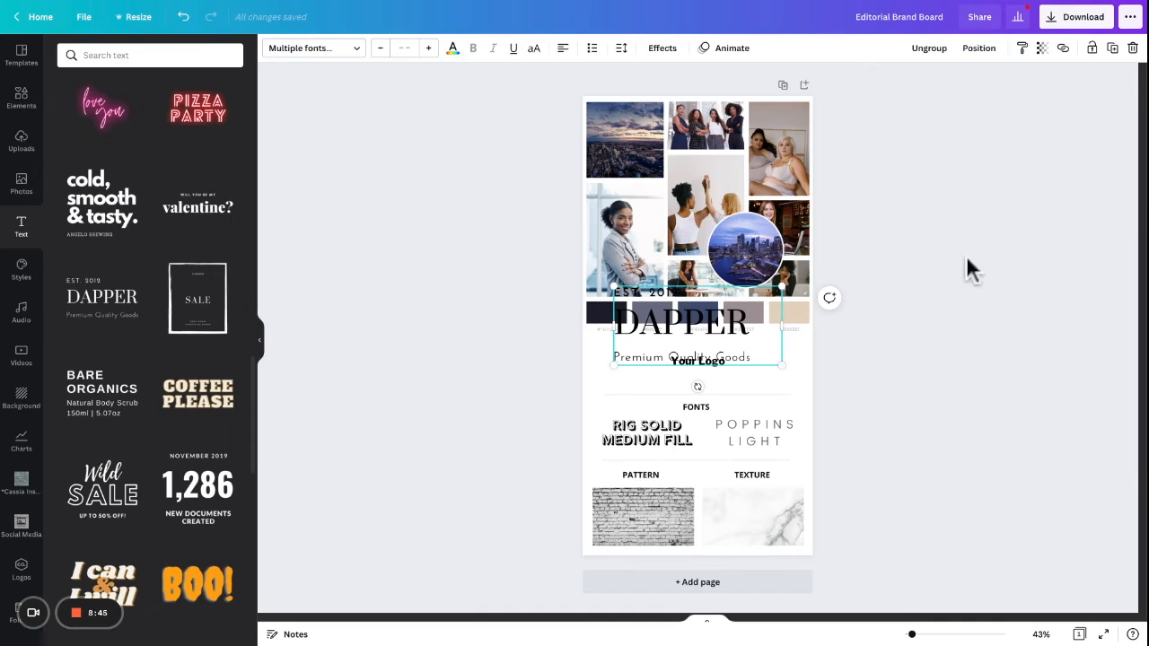
- Check which font the large "DAPPER" line in the added combination uses
left_click(680, 322)
left_click(680, 322)
left_click(759, 322)
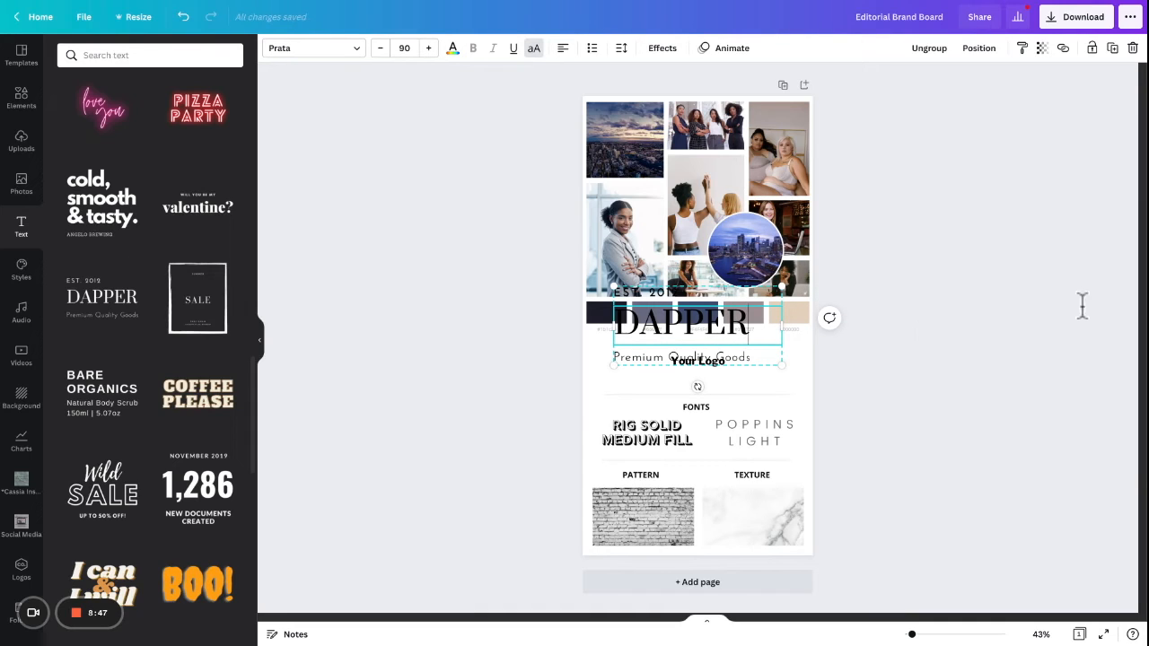
key("shift+Left")
key("shift+Left")
key("shift+Left")
key("shift+Left")
key("shift+Left")
key("shift+Left")
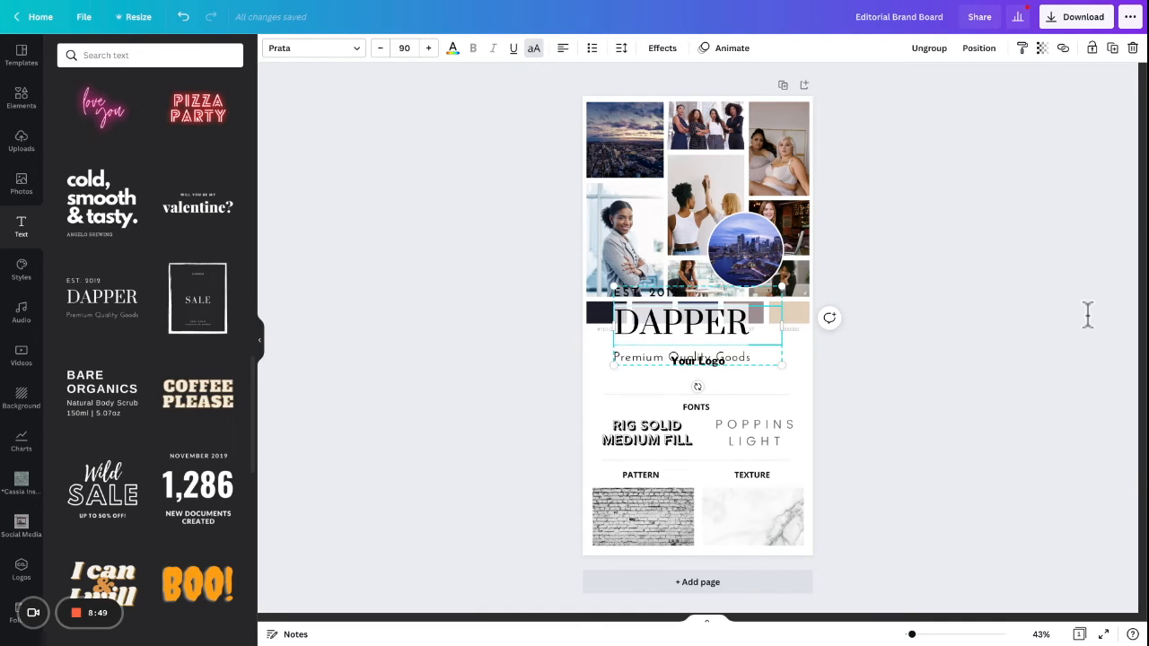
- Delete the "Rig Solid Medium Fill" sample from the fonts section
double_click(646, 433)
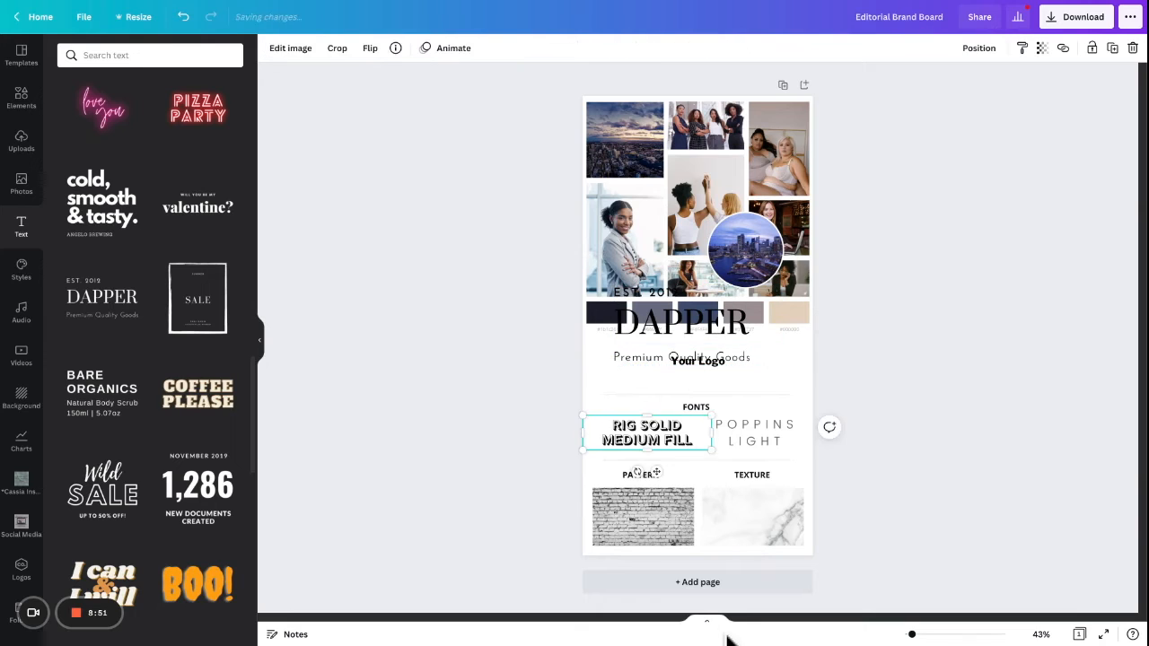
left_click(474, 549)
key("Delete")
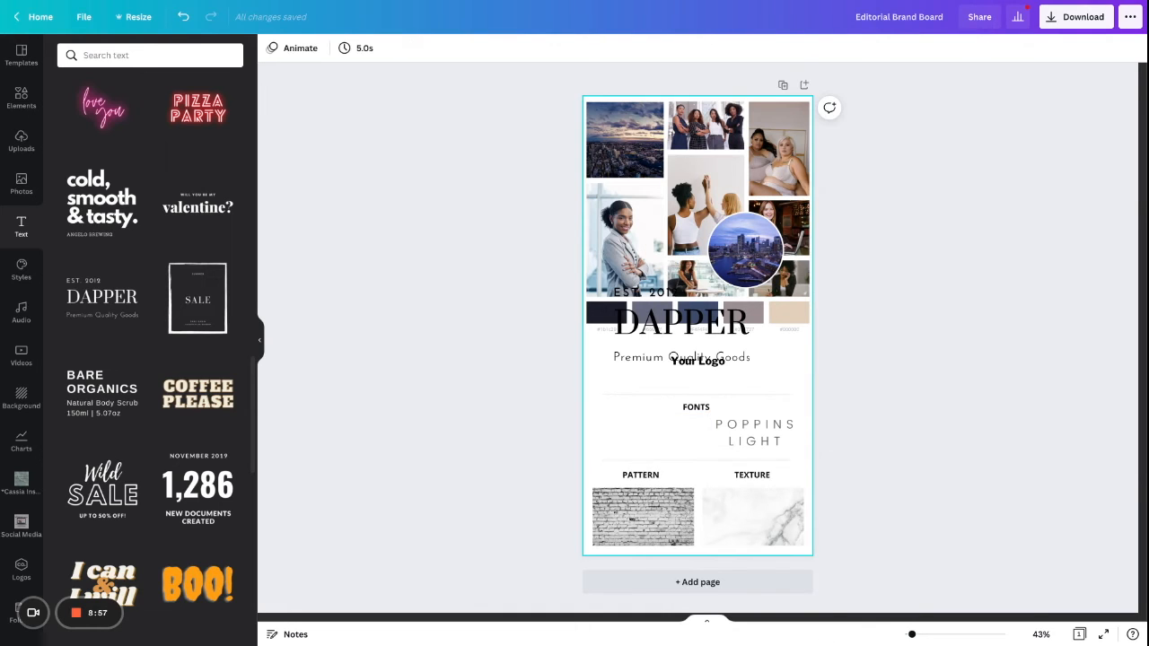
- Place a scaled-down copy of the DAPPER combination in the empty space under the Fonts heading, above Pattern
left_click_drag(681, 323, 657, 437)
left_click_drag(756, 479, 692, 449)
left_click_drag(612, 424, 641, 435)
left_click(526, 584)
- Check the font of the small combination's top and bottom lines, and delete the "Poppins Light" sample beside it
left_click(613, 417)
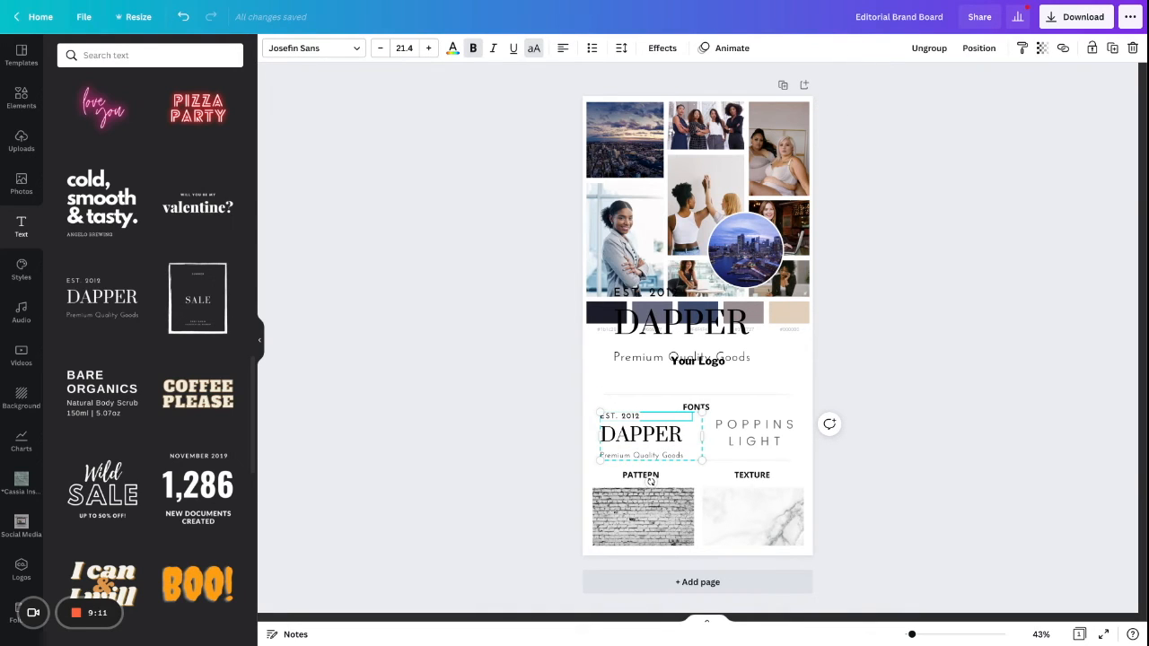
left_click(641, 455)
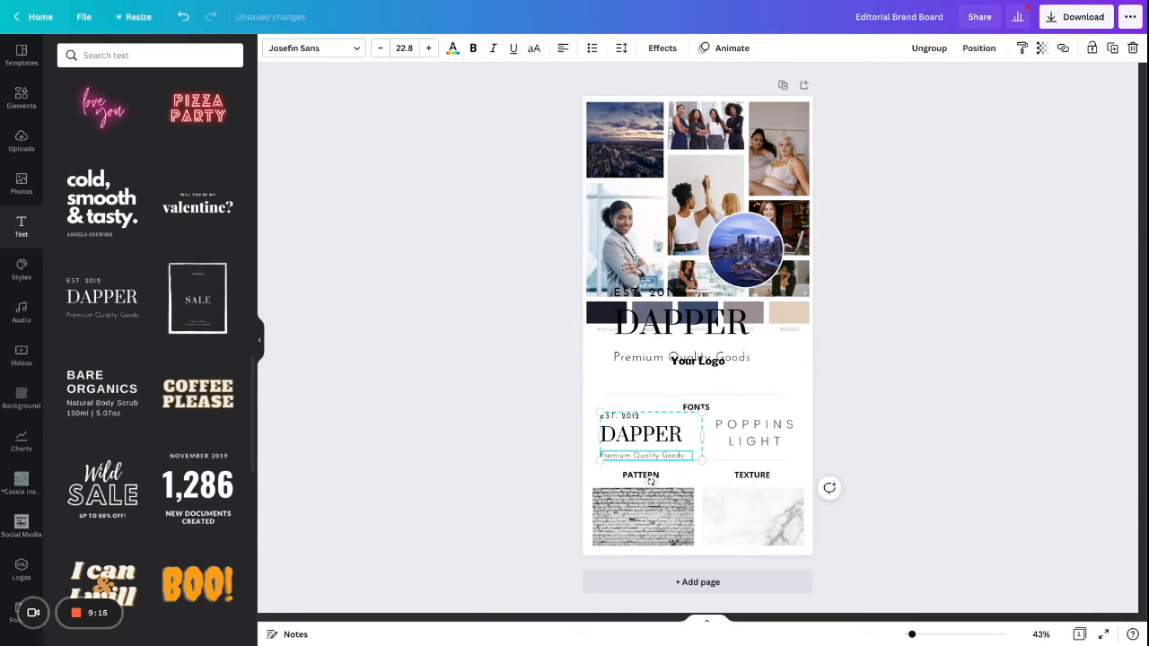
left_click(752, 439)
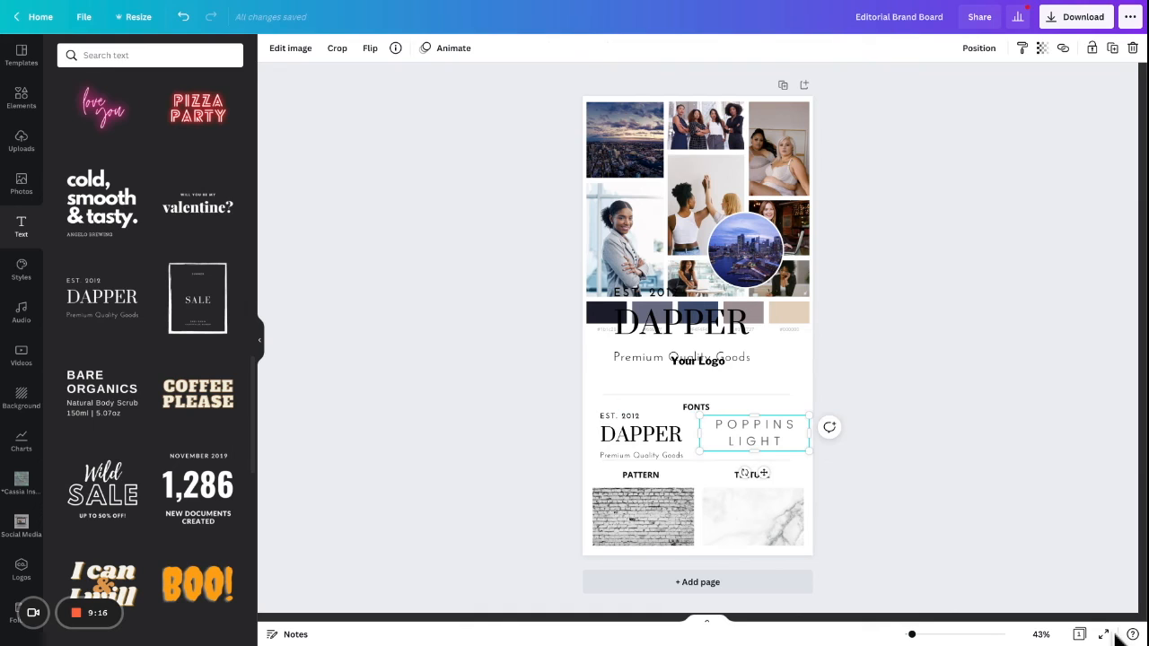
double_click(745, 426)
key("Delete")
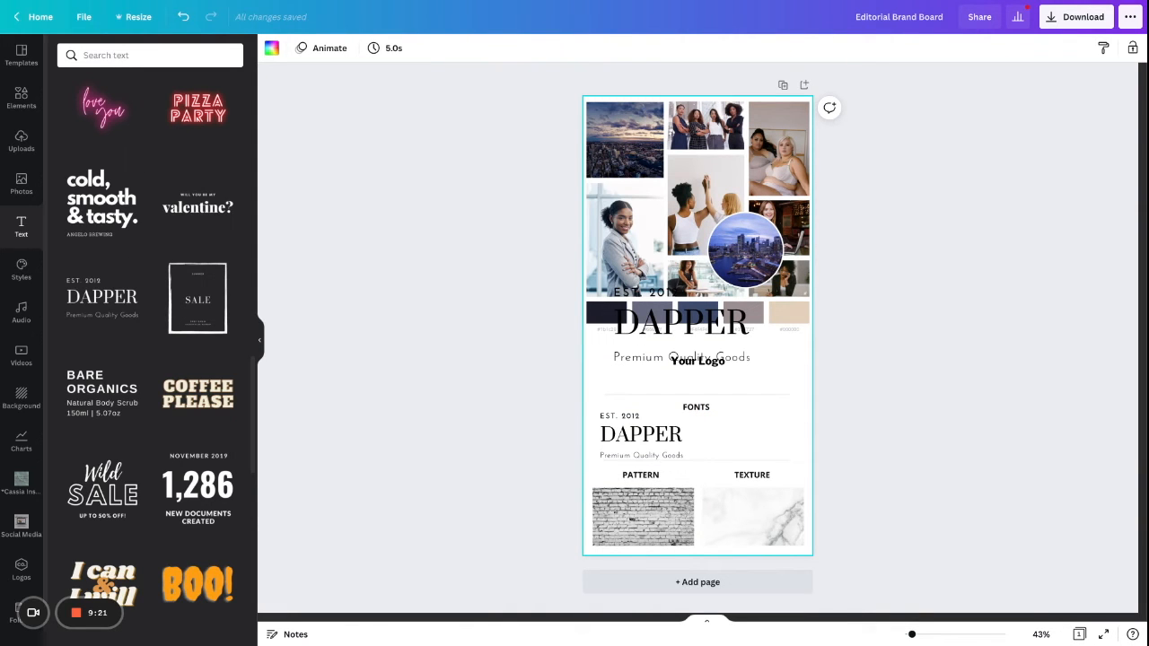
- Add a heading in the fonts section above Texture and replace its placeholder text with "Josafin San"
scroll(139, 168, "up", 15)
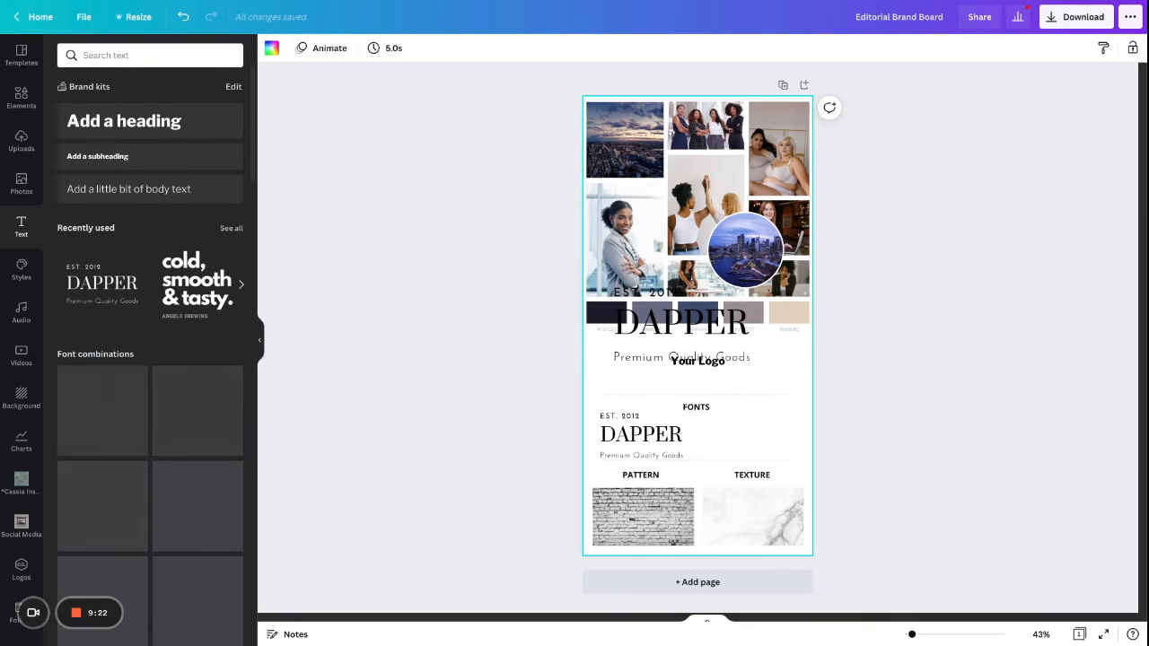
left_click_drag(124, 120, 755, 433)
key("Delete")
key("Delete")
key("Delete")
key("Delete")
key("Delete")
key("Delete")
key("Delete")
key("Delete")
key("Delete")
key("Delete")
key("Delete")
key("Delete")
key("BackSpace")
type("Josafin")
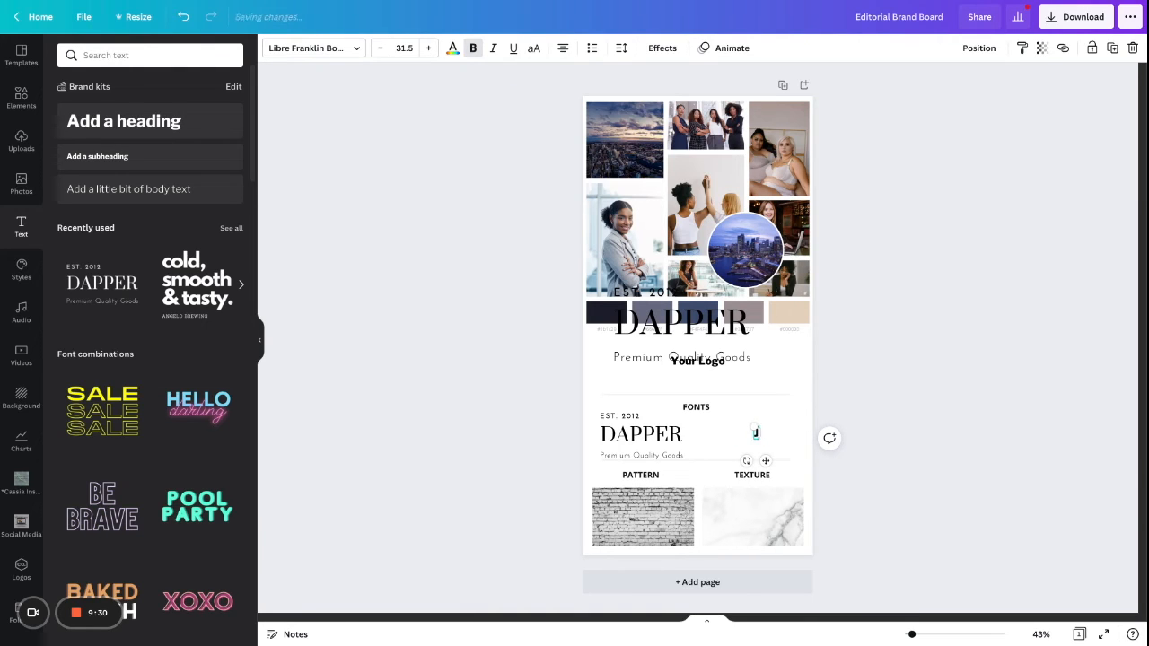
type(" San")
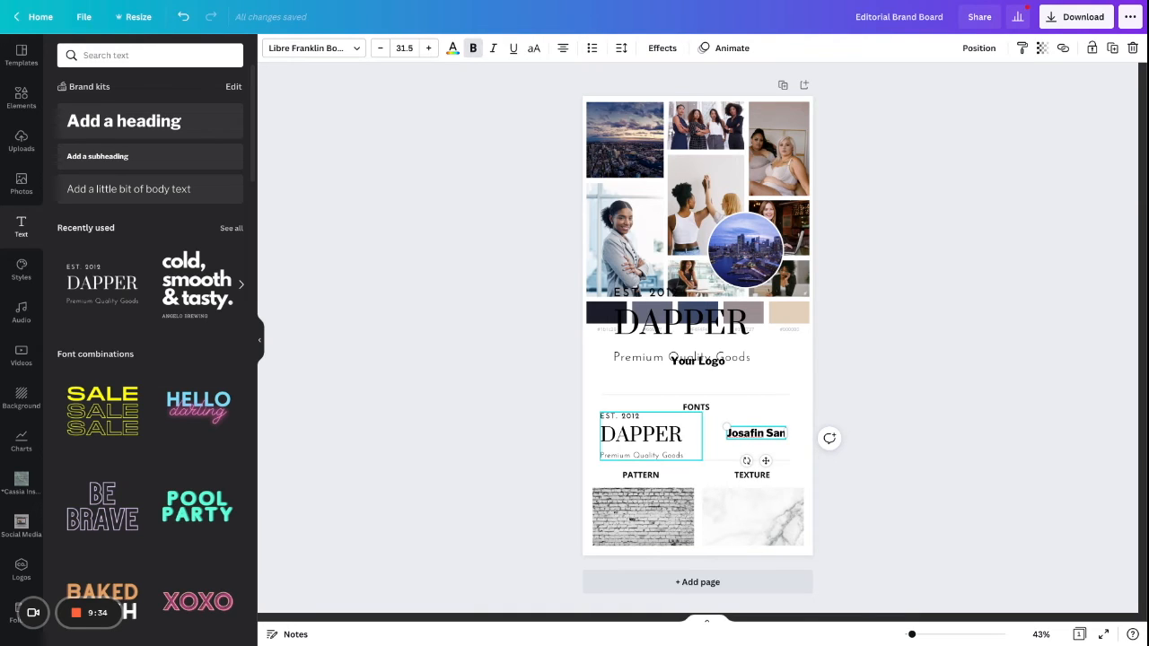
- Recheck the tagline's font name, complete the new heading as "Josafin Sans" and set its font to Josefin Sans
left_click(645, 444)
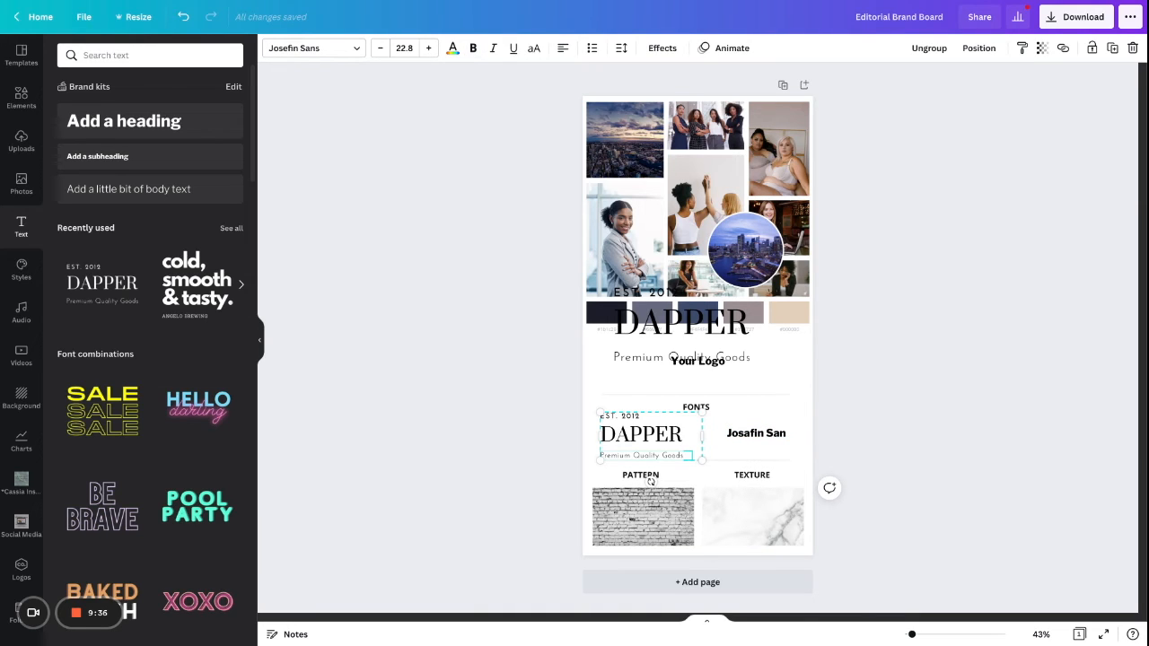
left_click(727, 430)
type("s")
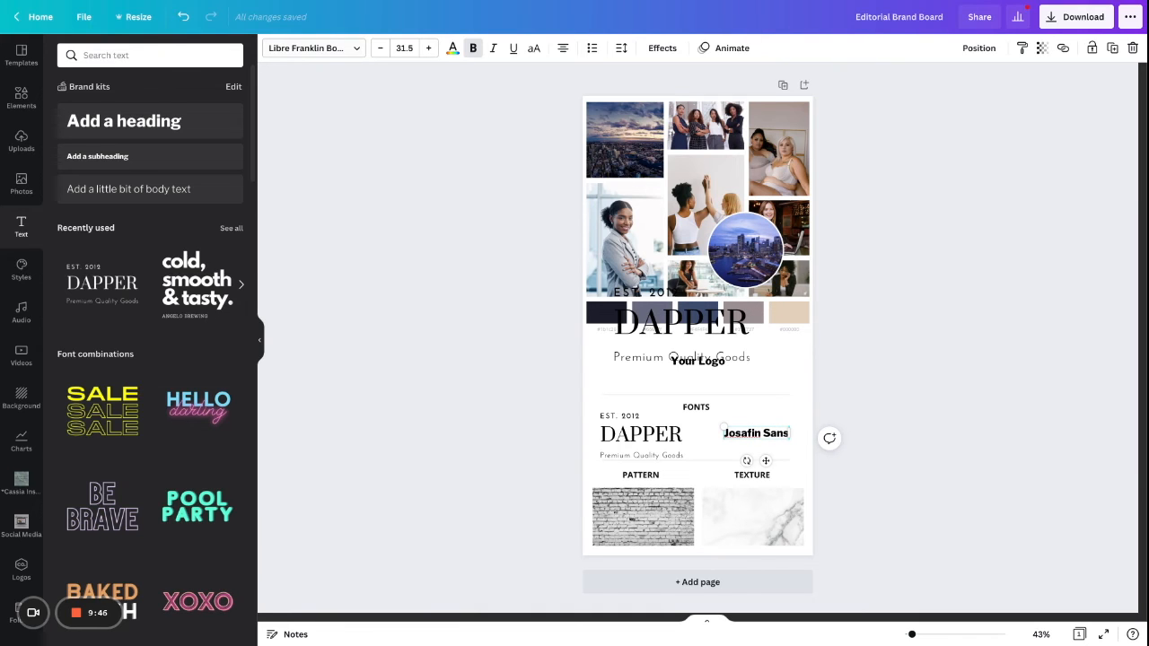
left_click(313, 48)
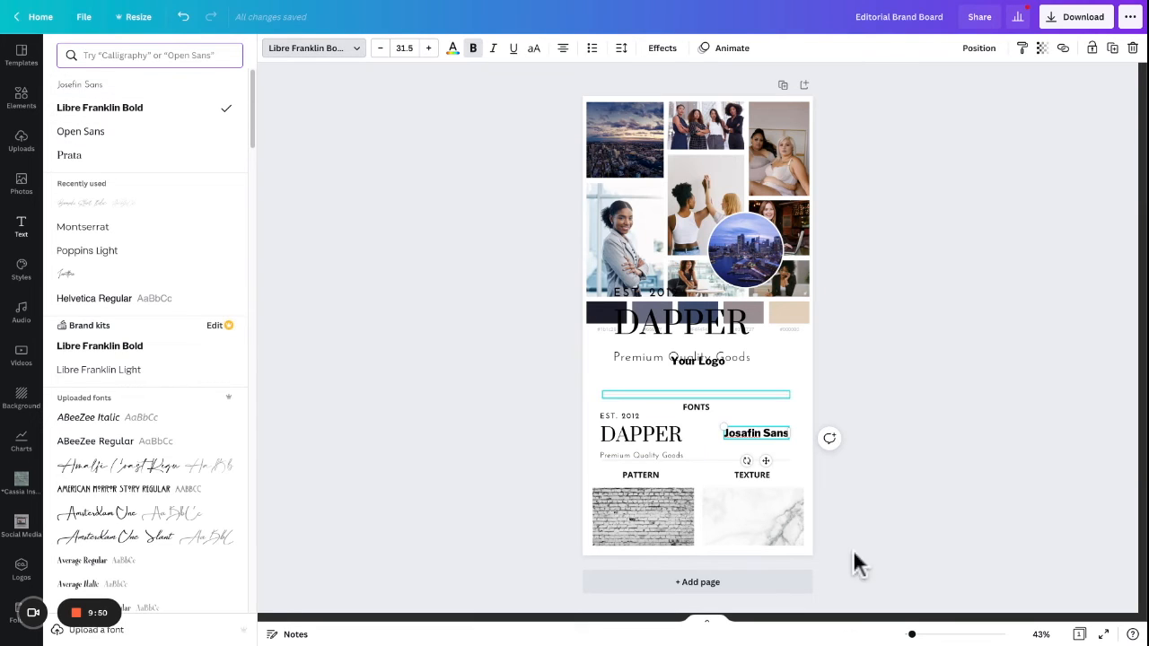
left_click(90, 85)
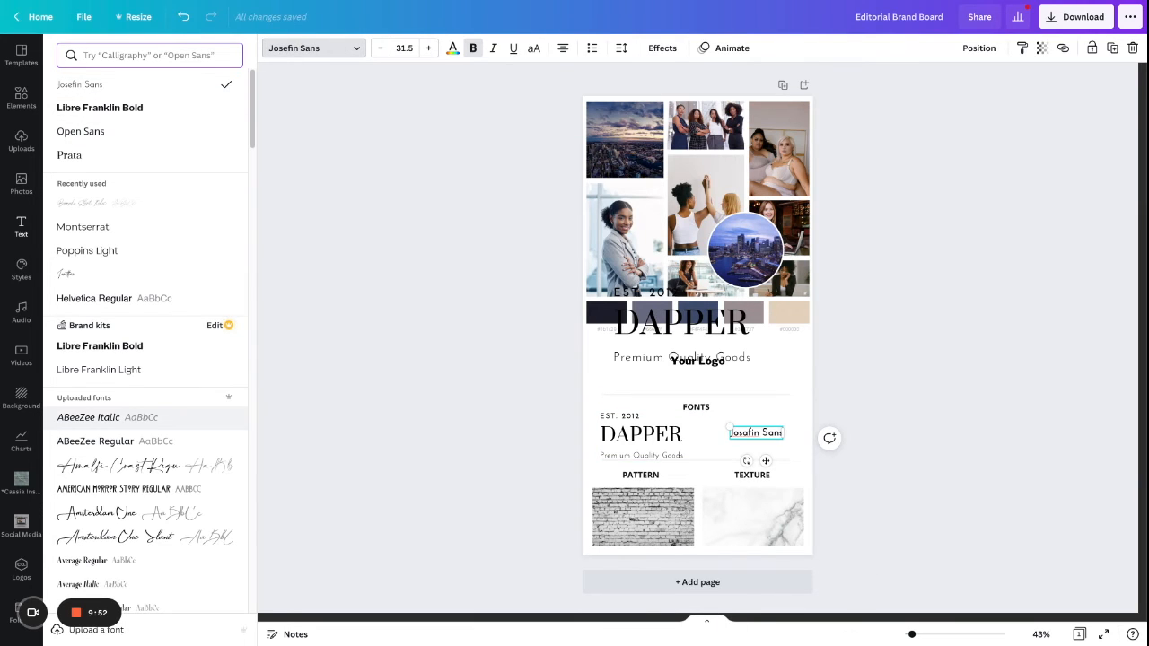
- Ungroup the small DAPPER combination and delete its "EST. 2012" and "Premium Quality Goods" lines
left_click(646, 449)
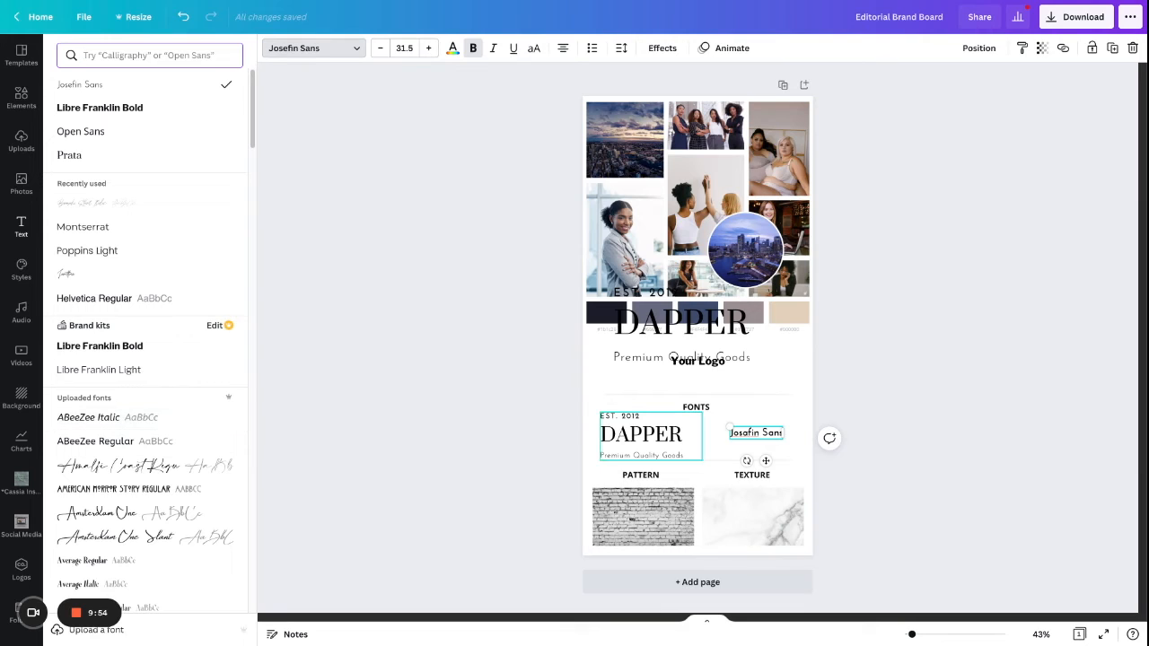
left_click_drag(626, 416, 623, 415)
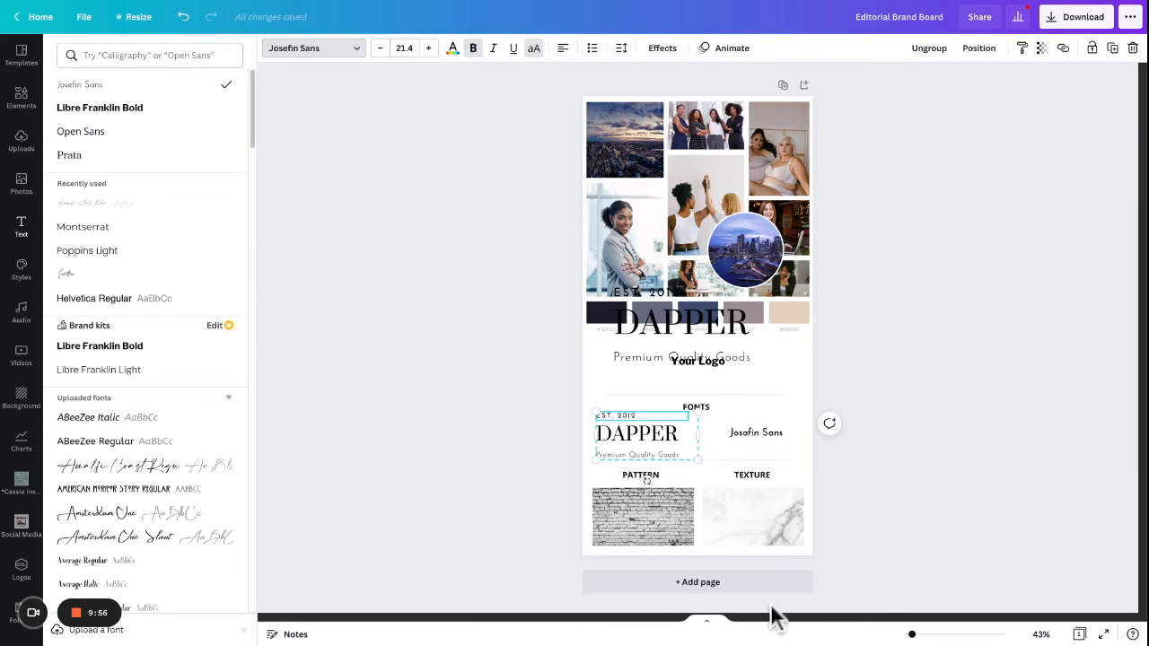
key("ctrl+a")
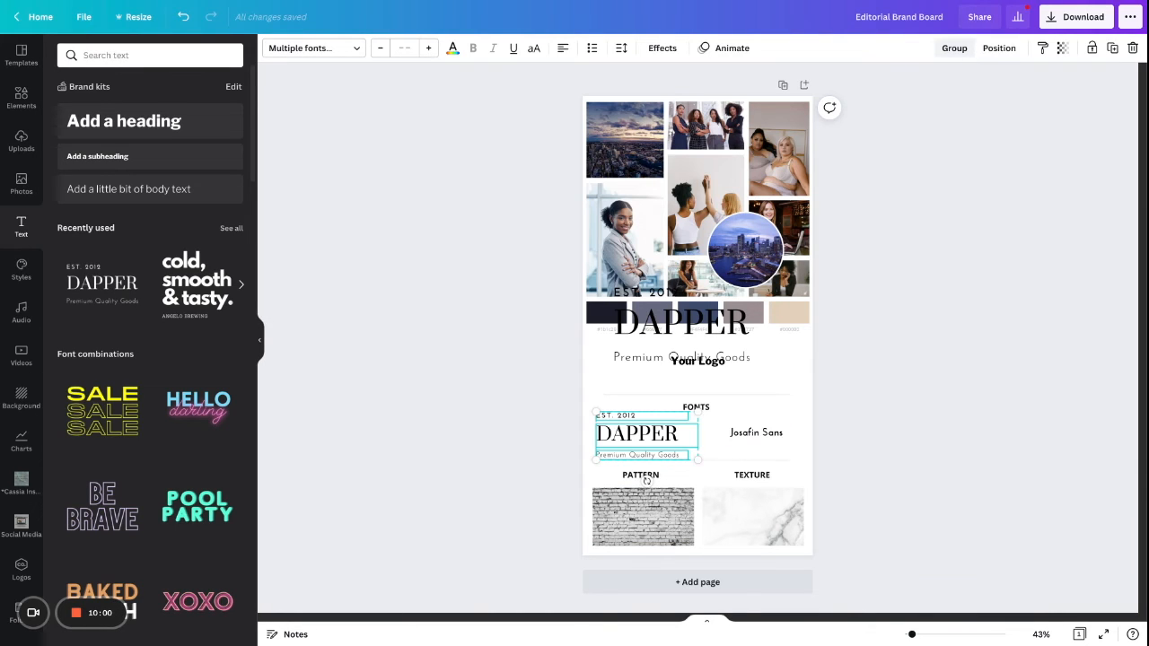
left_click(697, 490)
left_click(616, 416)
key("Delete")
left_click(637, 455)
key("Delete")
- Move the small "DAPPER" line slightly up and replace its text with "PRATA"
left_click(646, 435)
left_click_drag(641, 437, 641, 432)
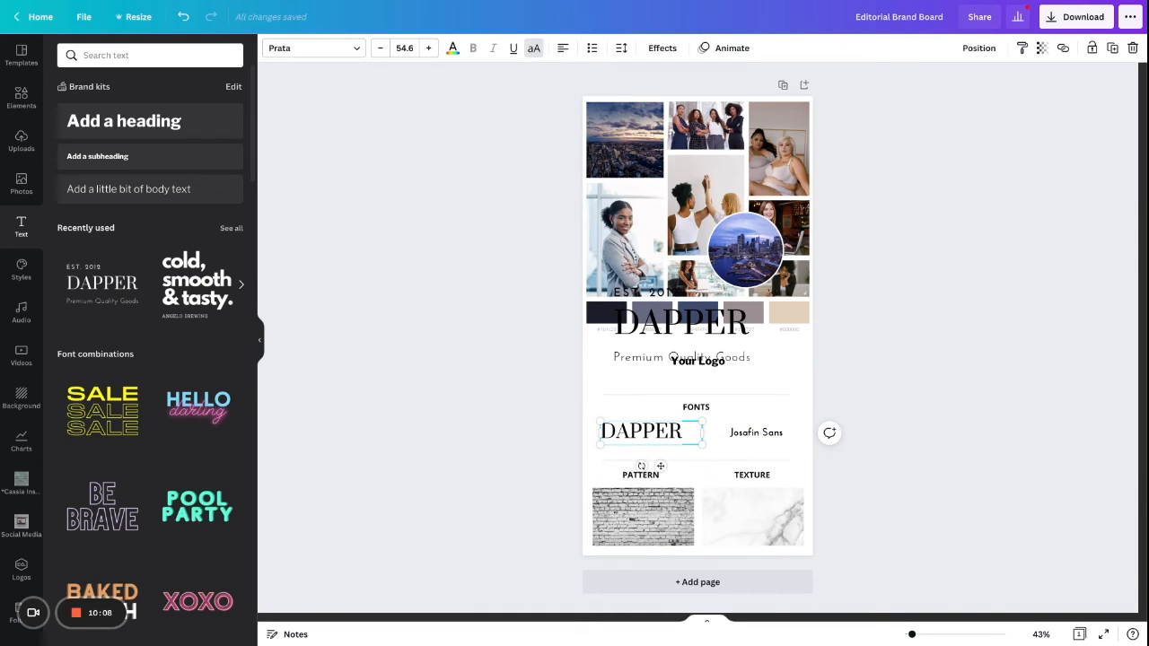
type("PRATA")
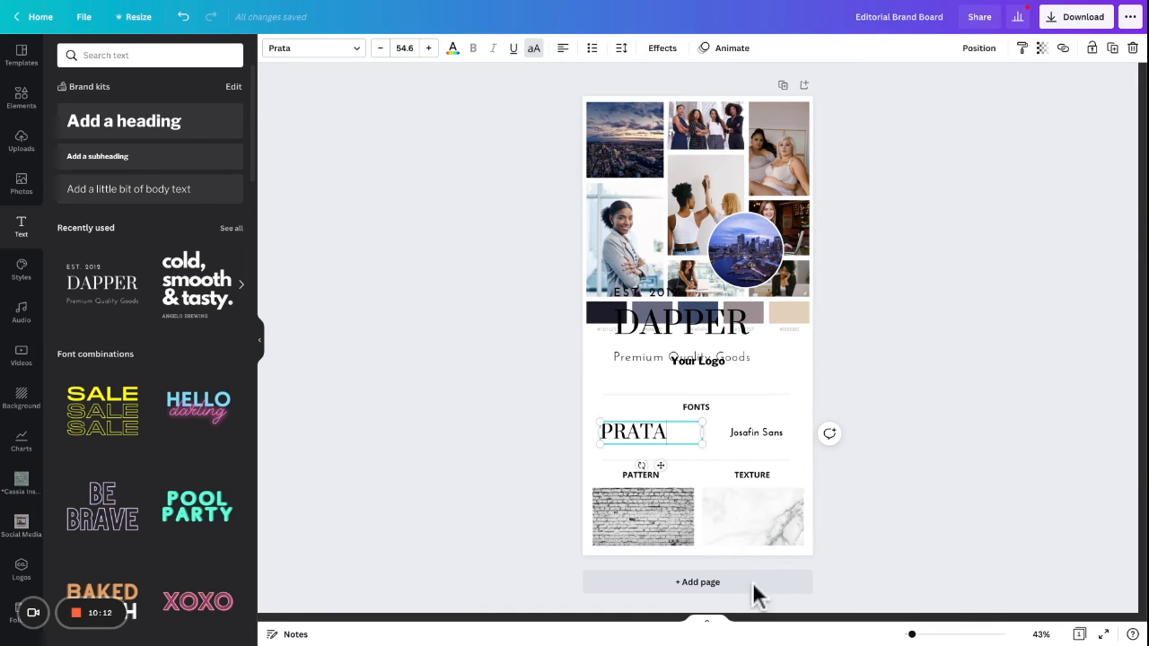
key("Escape")
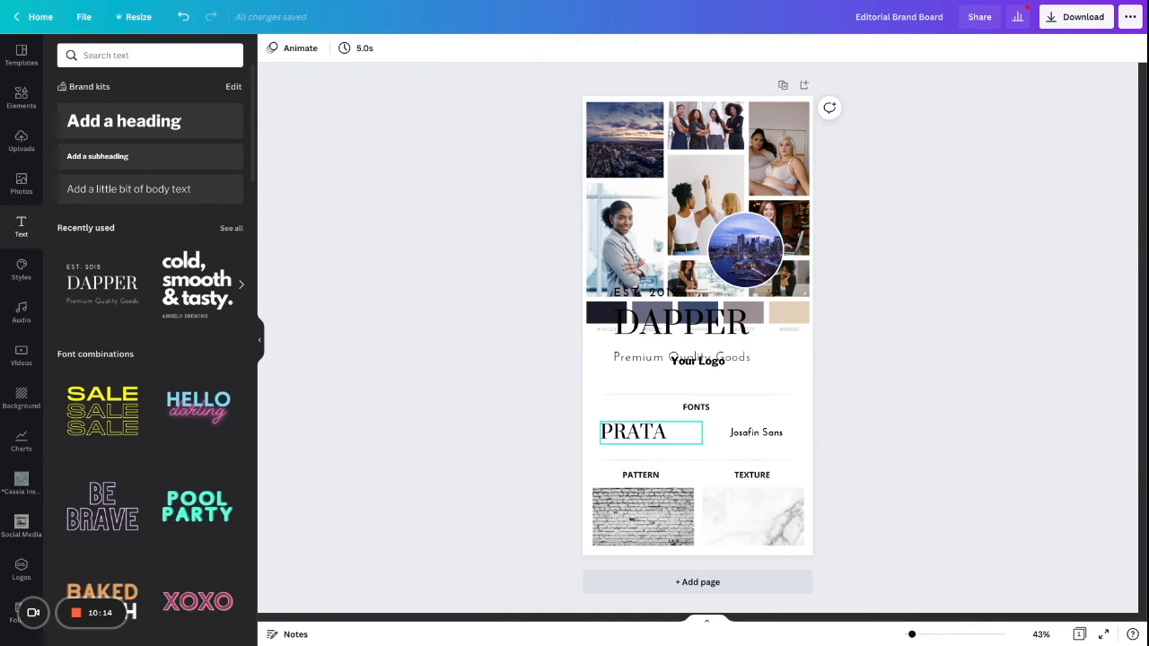
- Delete the large DAPPER combination covering the swatches and the logo placeholder
left_click(755, 433)
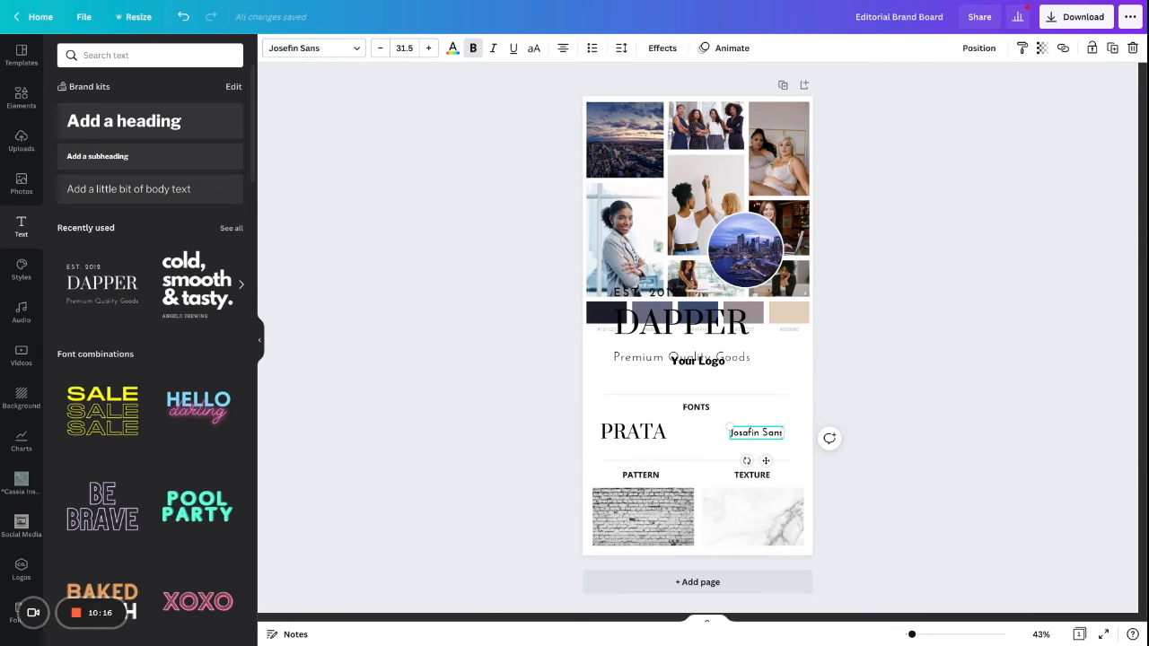
left_click(682, 323)
key("Delete")
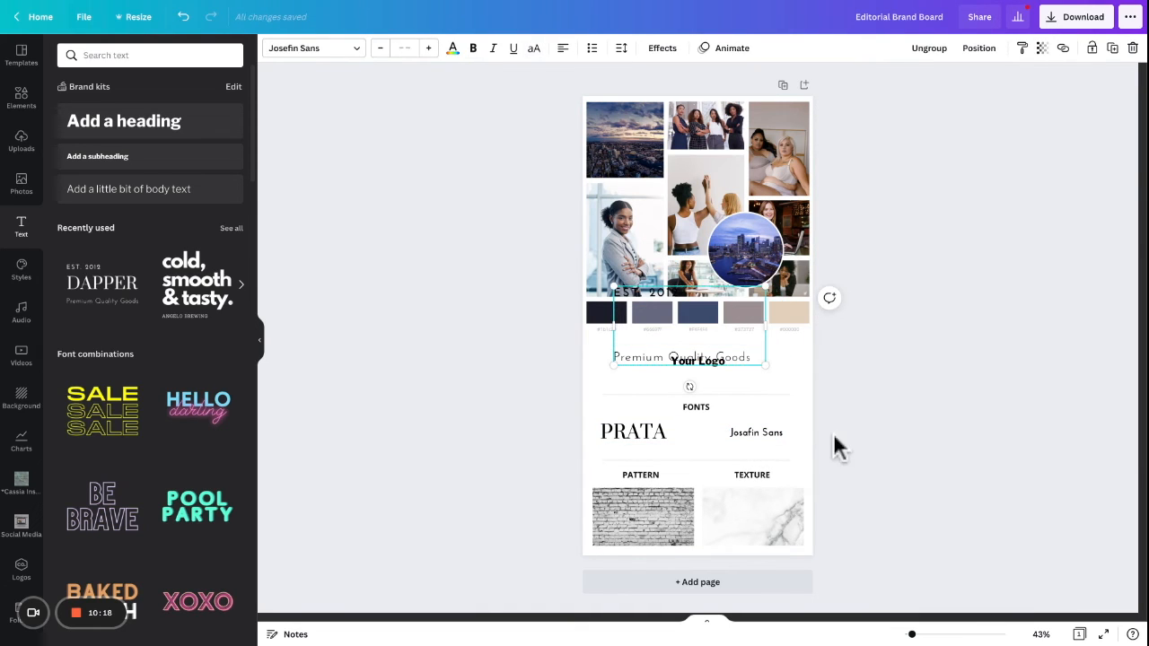
key("Delete")
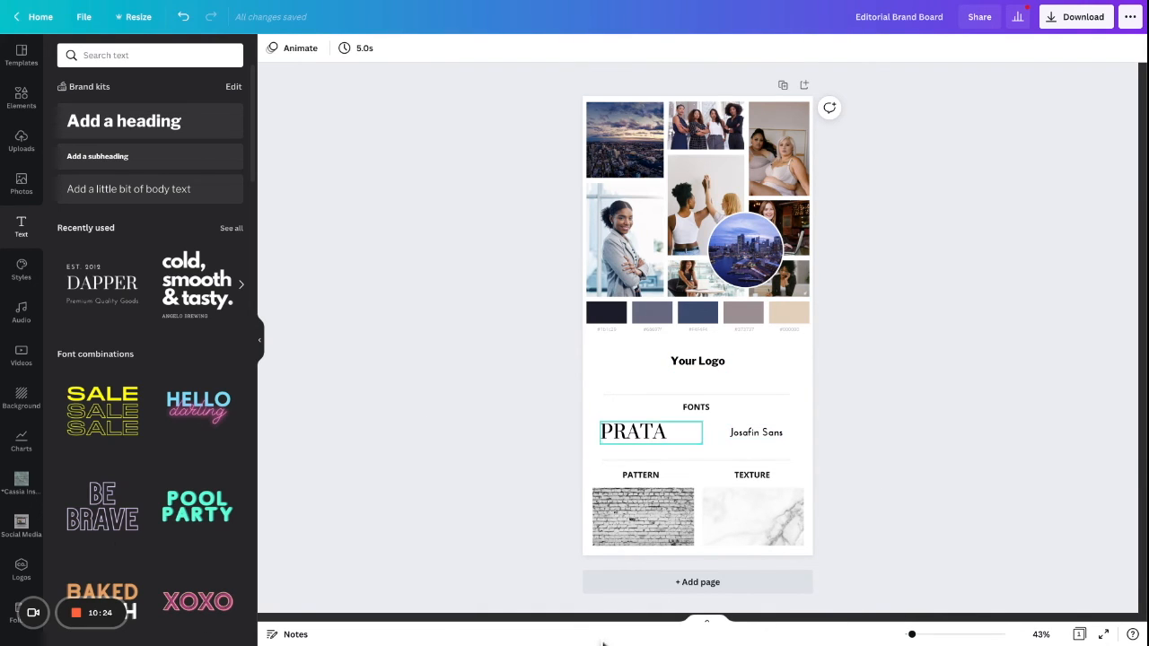
scroll(150, 359, "down", 10)
scroll(197, 173, "down", 7)
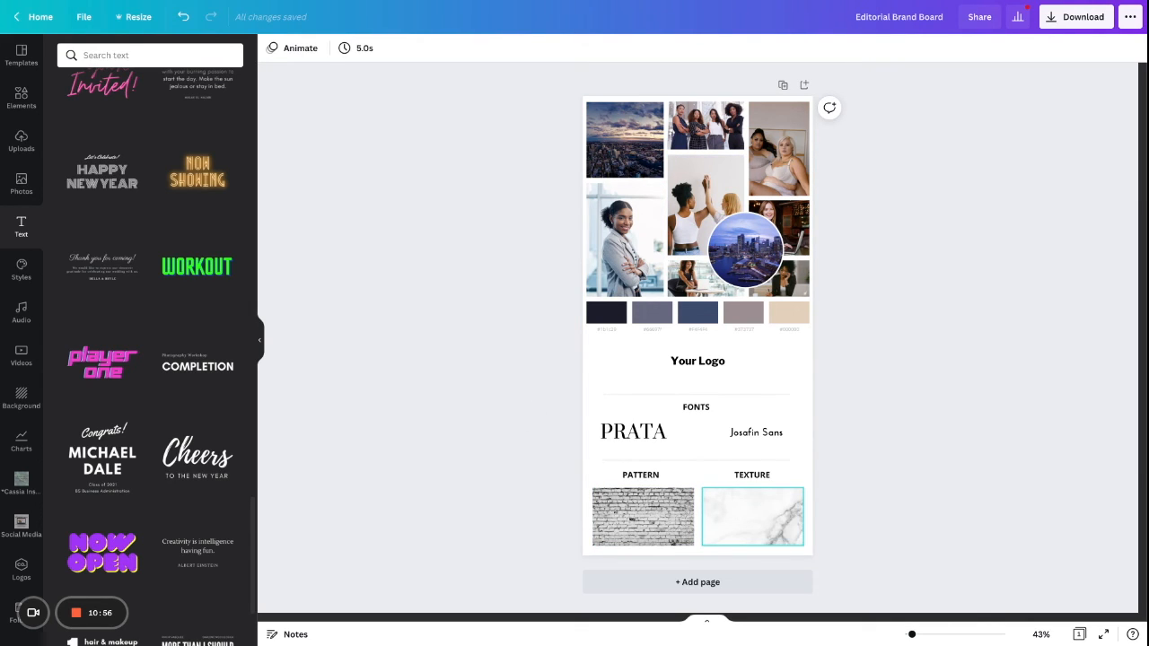
- Select the marble texture image and browse the photo library for "velvet" as a possible replacement
left_click(752, 517)
left_click(21, 184)
key("ctrl+shift+Left")
key("ctrl+shift+Left")
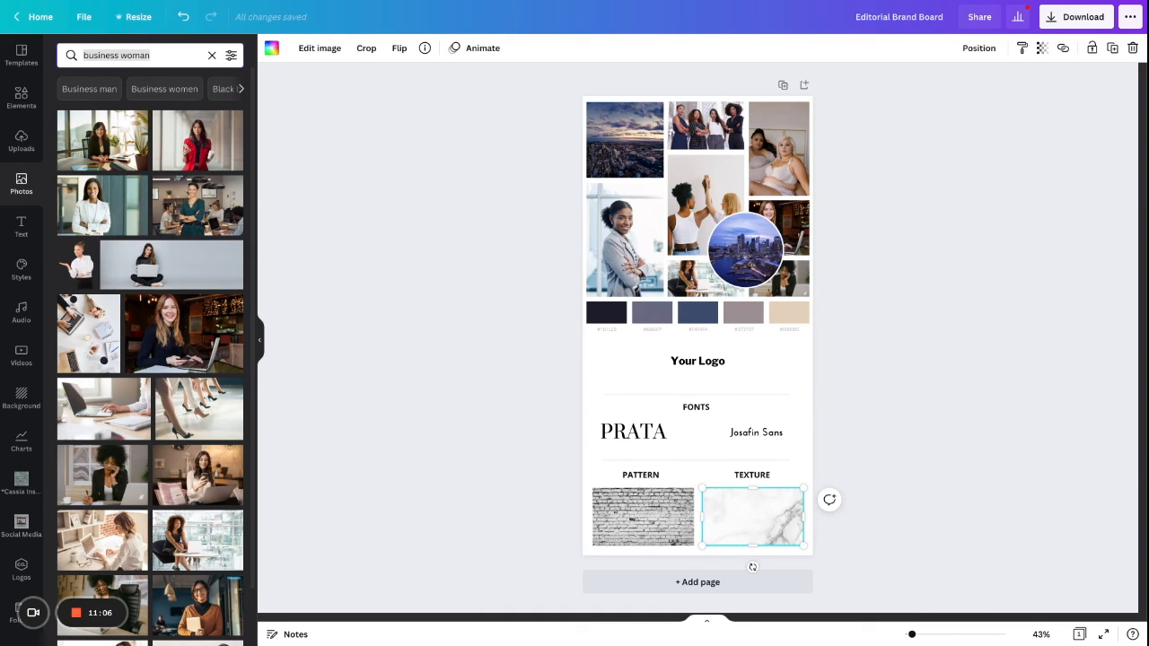
type("satin")
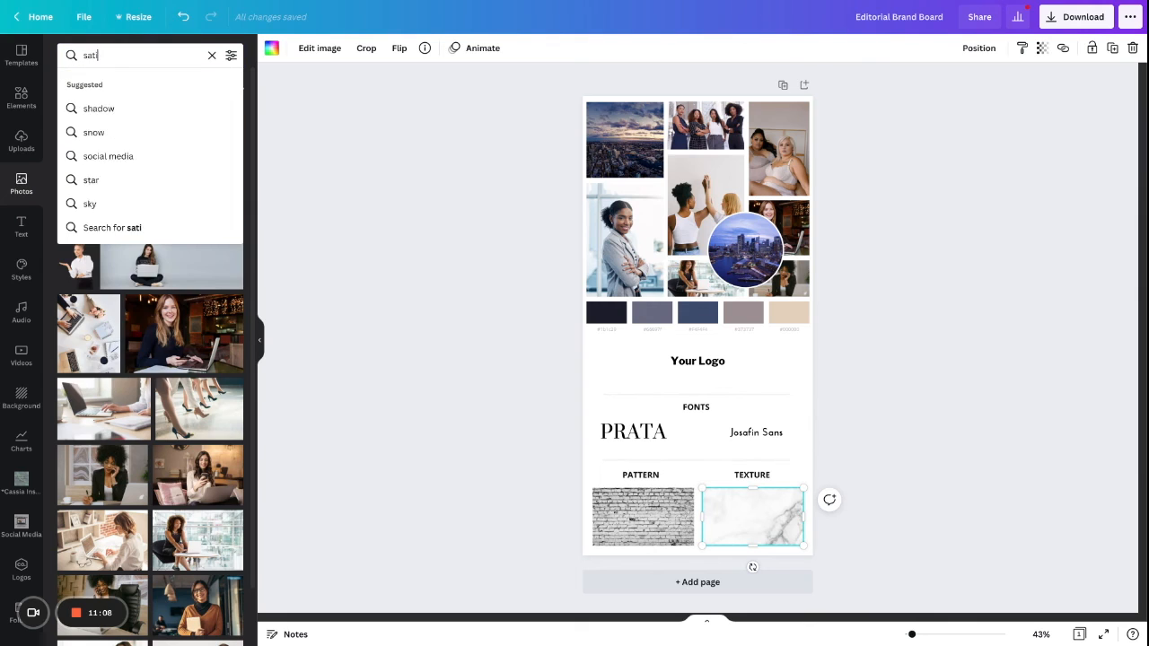
key("BackSpace")
key("BackSpace")
key("BackSpace")
key("BackSpace")
key("BackSpace")
type("velvet")
key("Return")
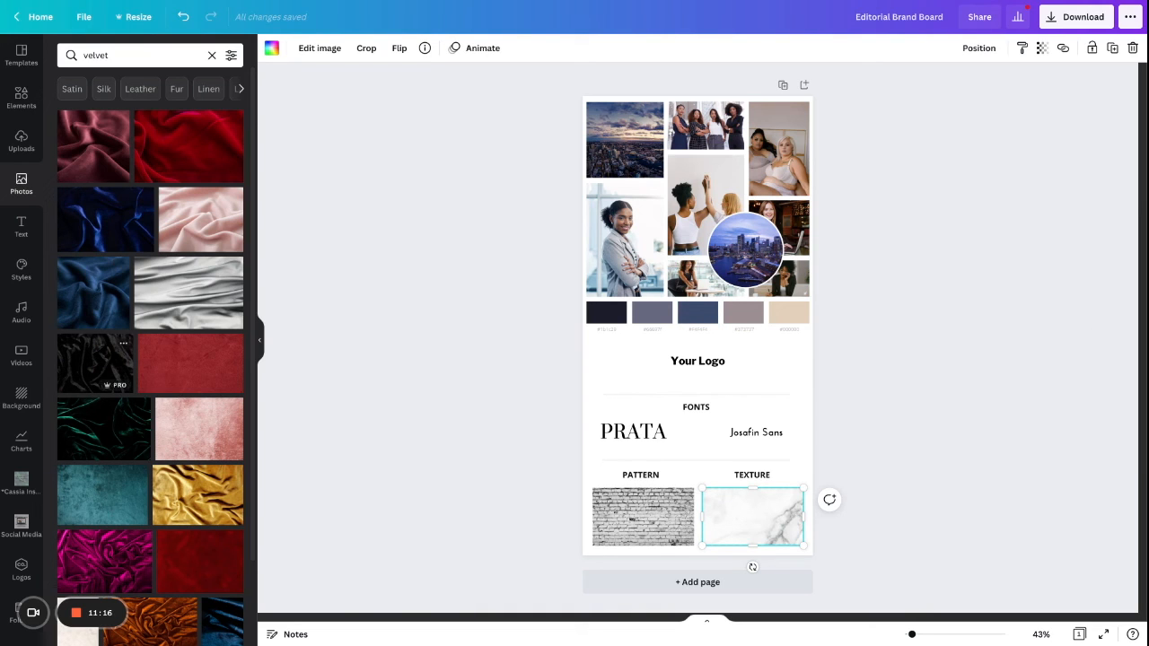
scroll(148, 538, "down", 2)
scroll(148, 538, "down", 1)
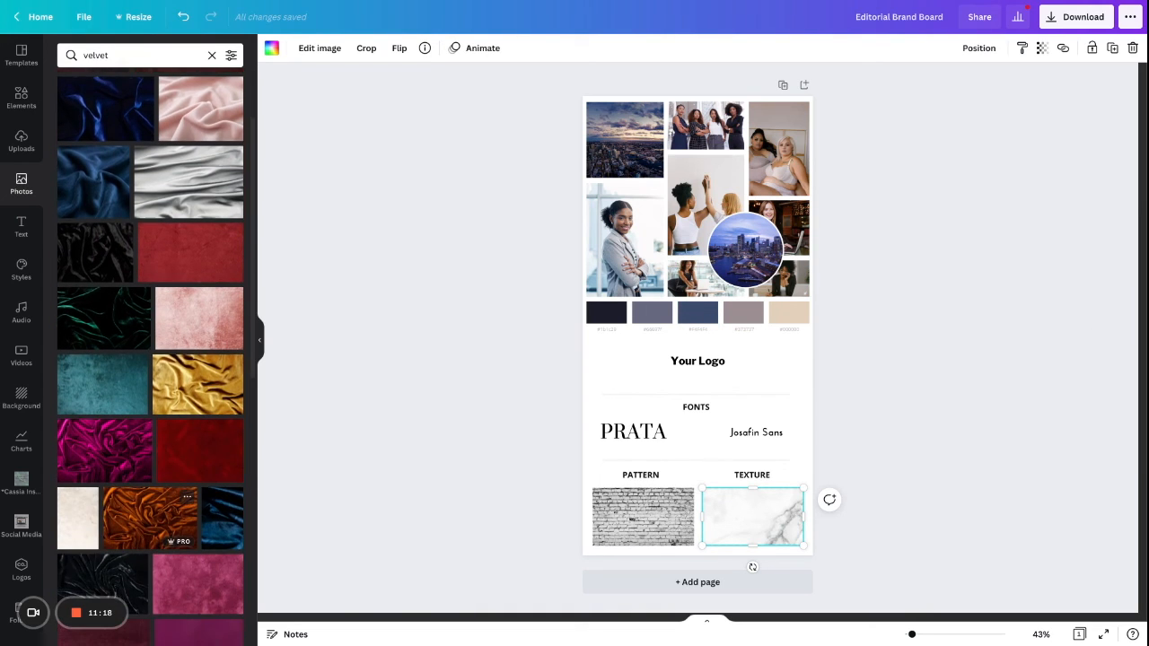
scroll(90, 511, "down", 5)
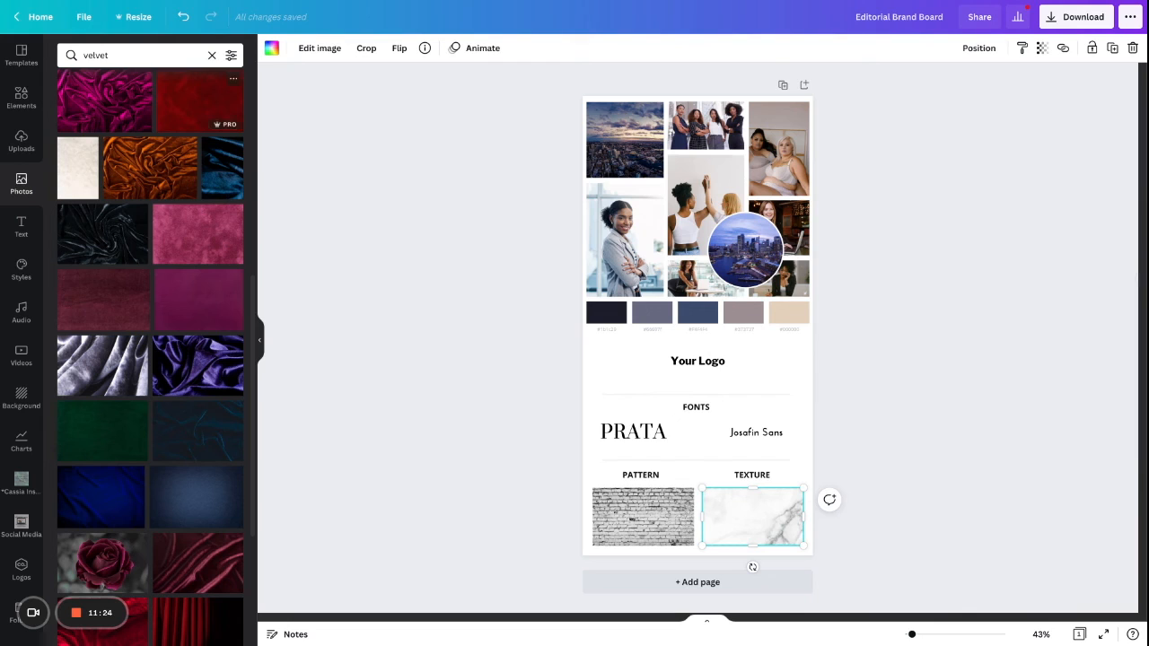
- Search the photo library for "art deco" and replace the brick pattern image with the dark geometric photo with gold lines
left_click(83, 55)
left_click_drag(111, 55, 32, 55)
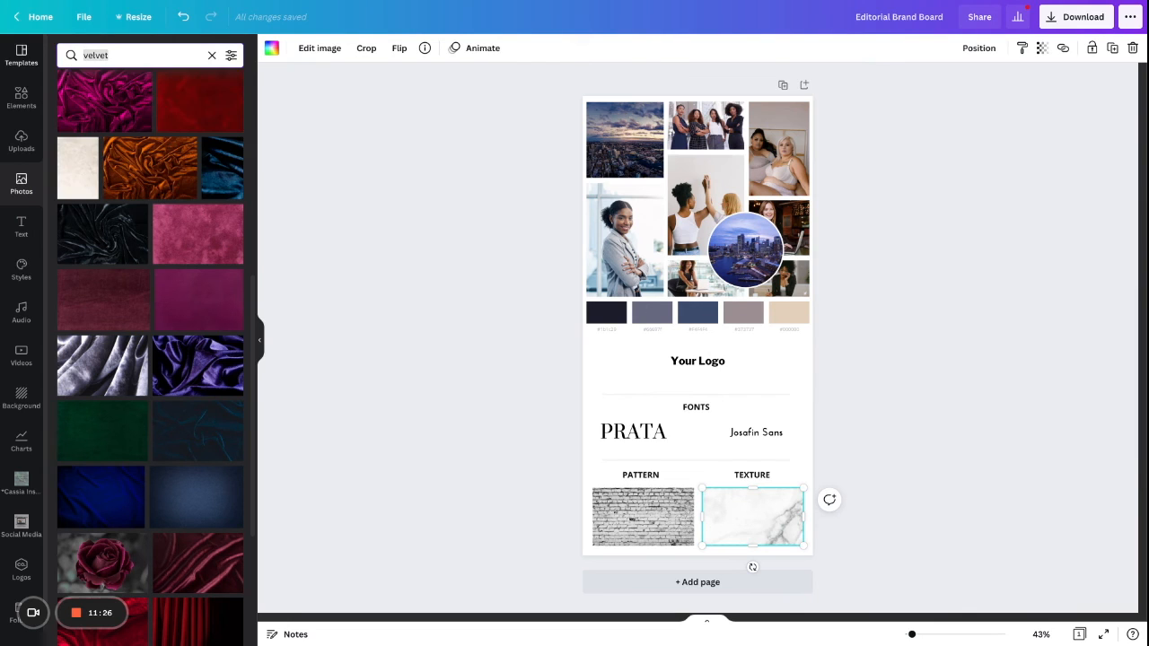
type("ar")
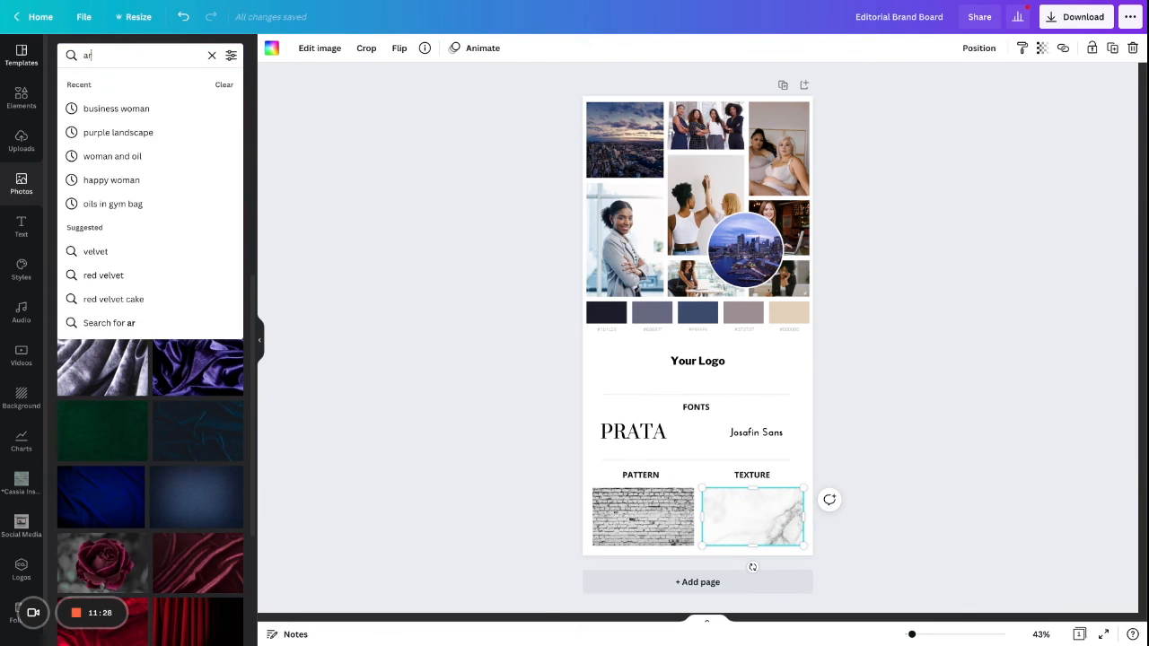
type("t deco")
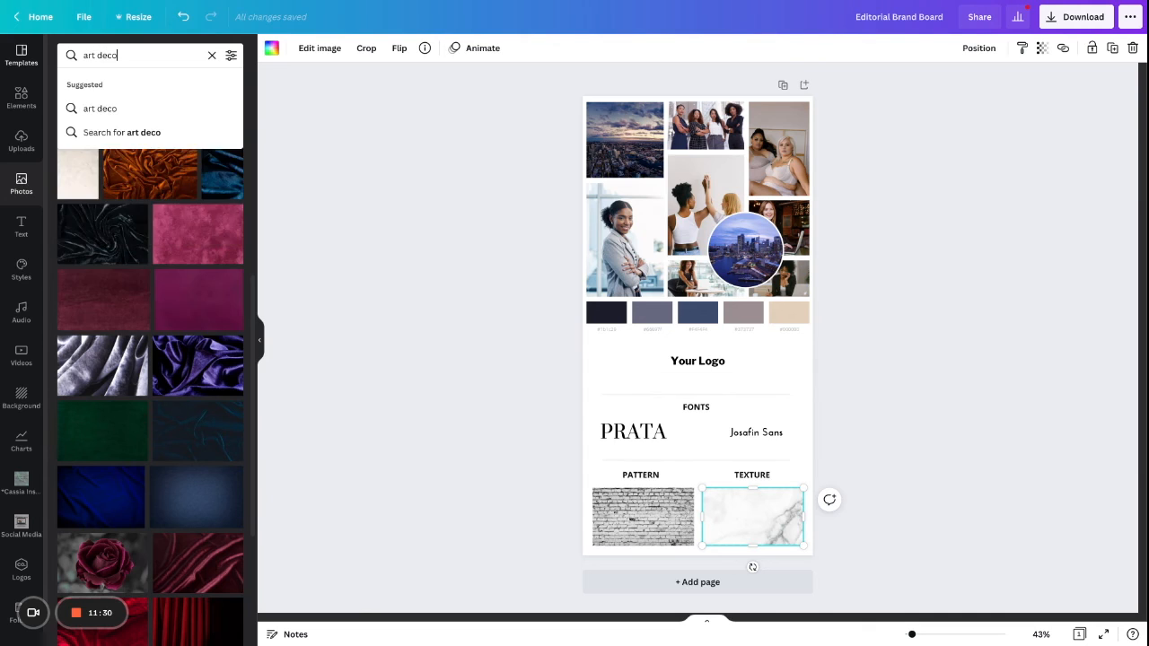
key("Return")
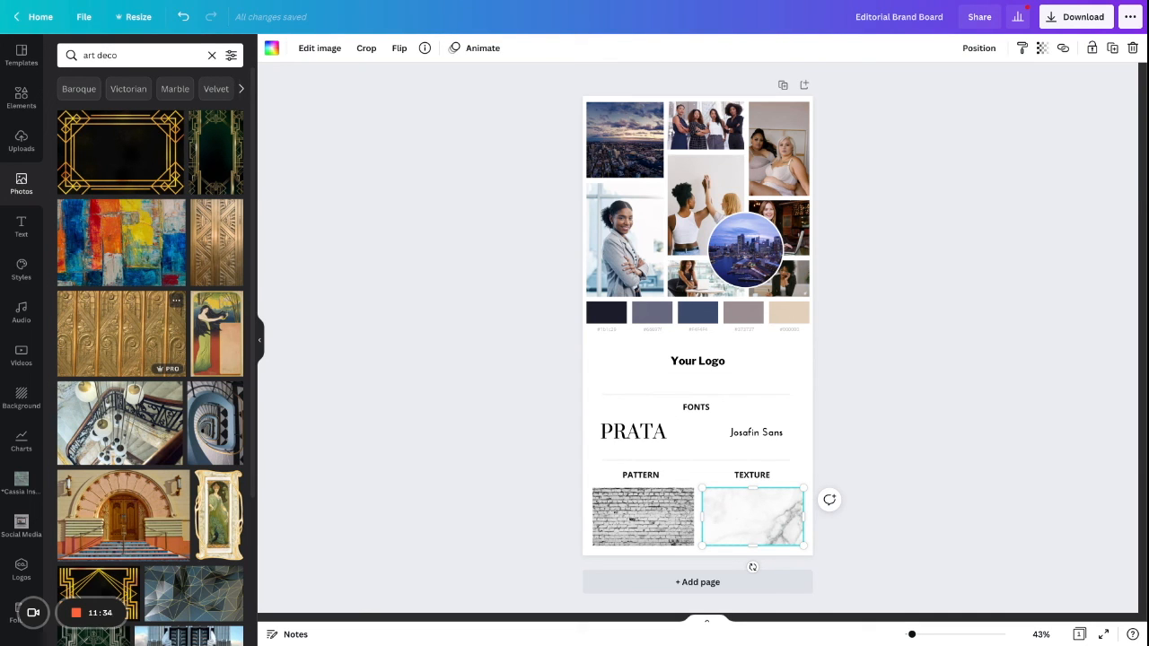
scroll(150, 359, "down", 3)
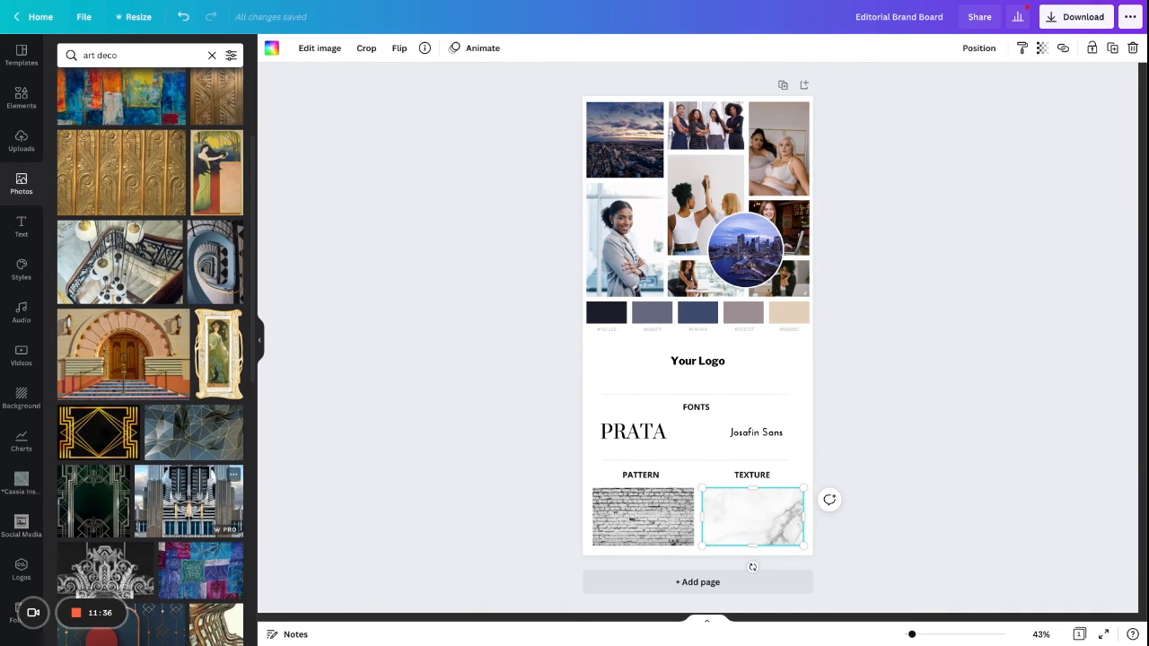
left_click_drag(193, 433, 643, 516)
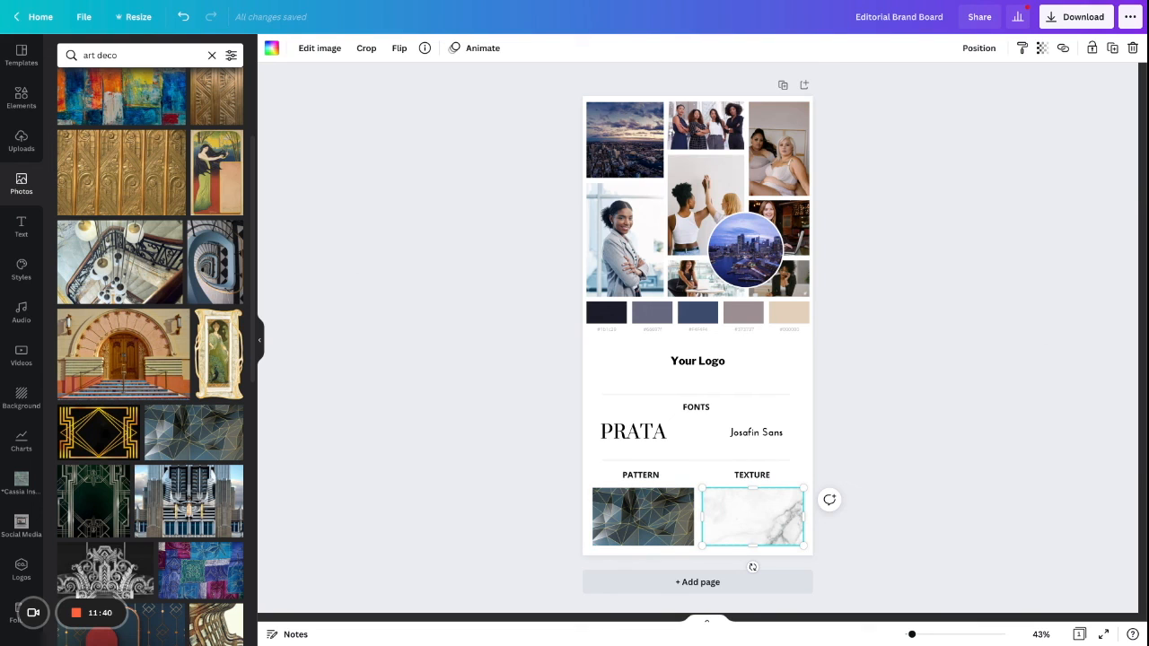
- Replace the pattern image with the art deco photo of a red arch and podium against a dark teal wall
scroll(106, 503, "down", 1)
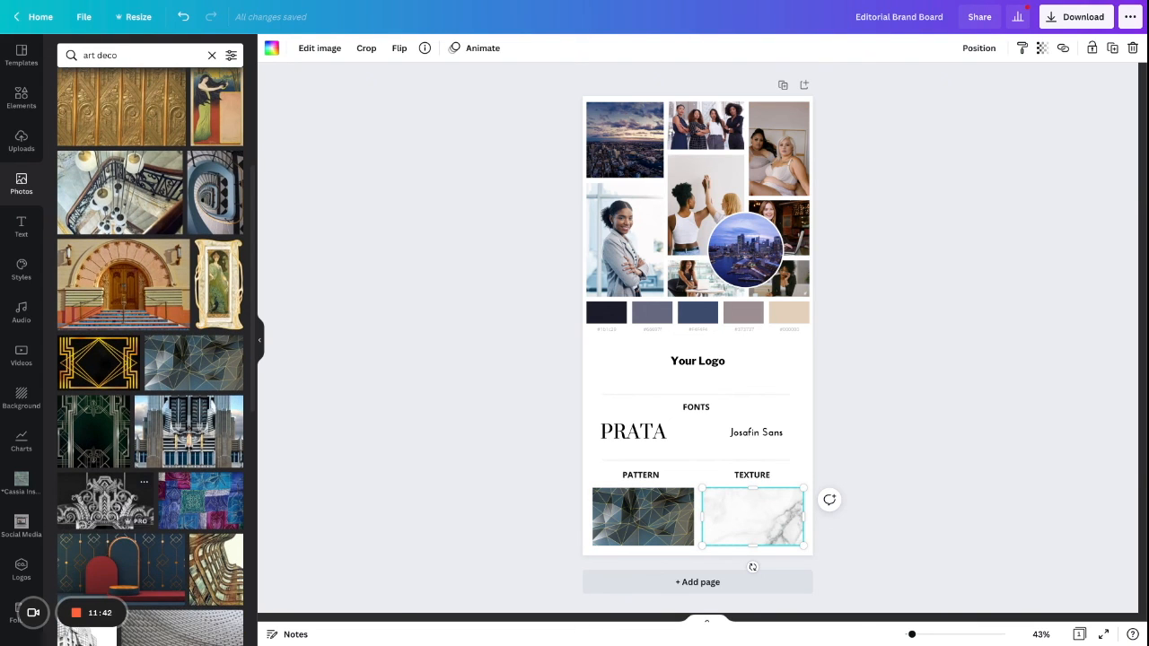
scroll(121, 431, "down", 2)
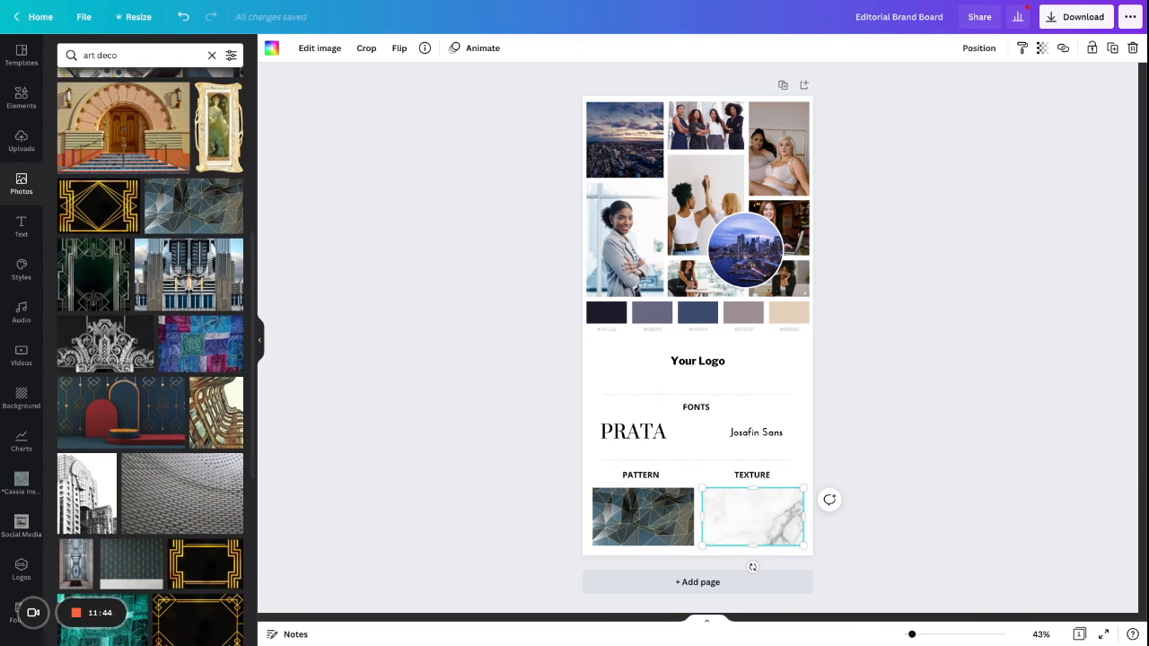
left_click_drag(121, 413, 642, 516)
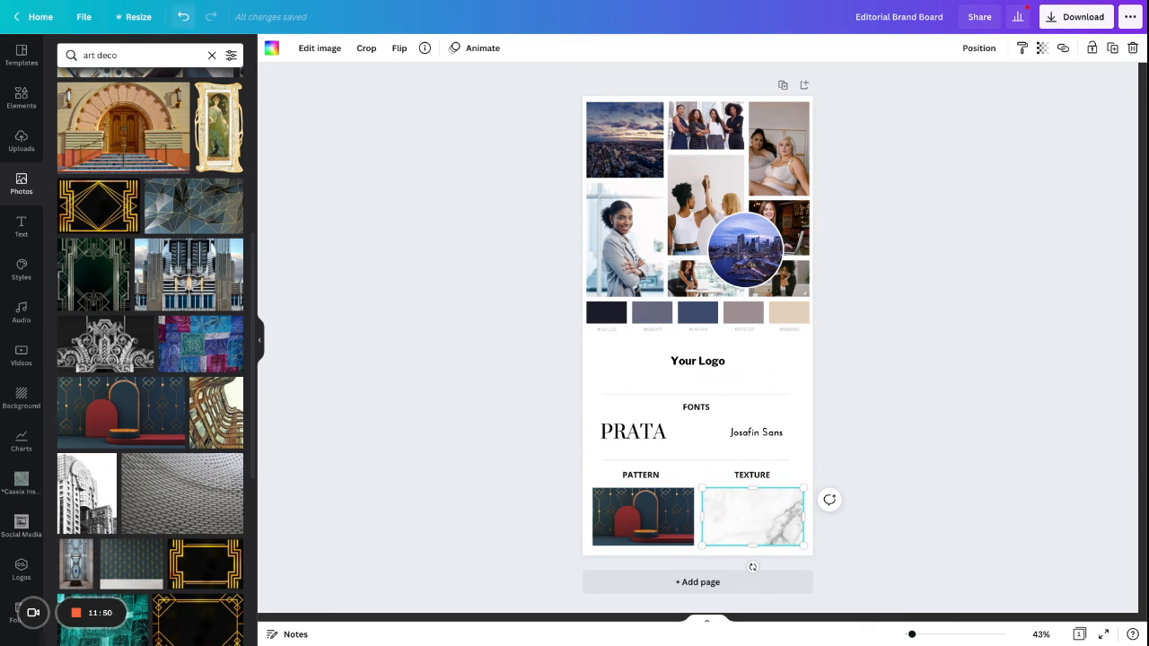
- Search the photo library for "marble", replace the white marble texture with the blue-green marble photo, and deselect it
triple_click(115, 55)
type("marble")
key("Return")
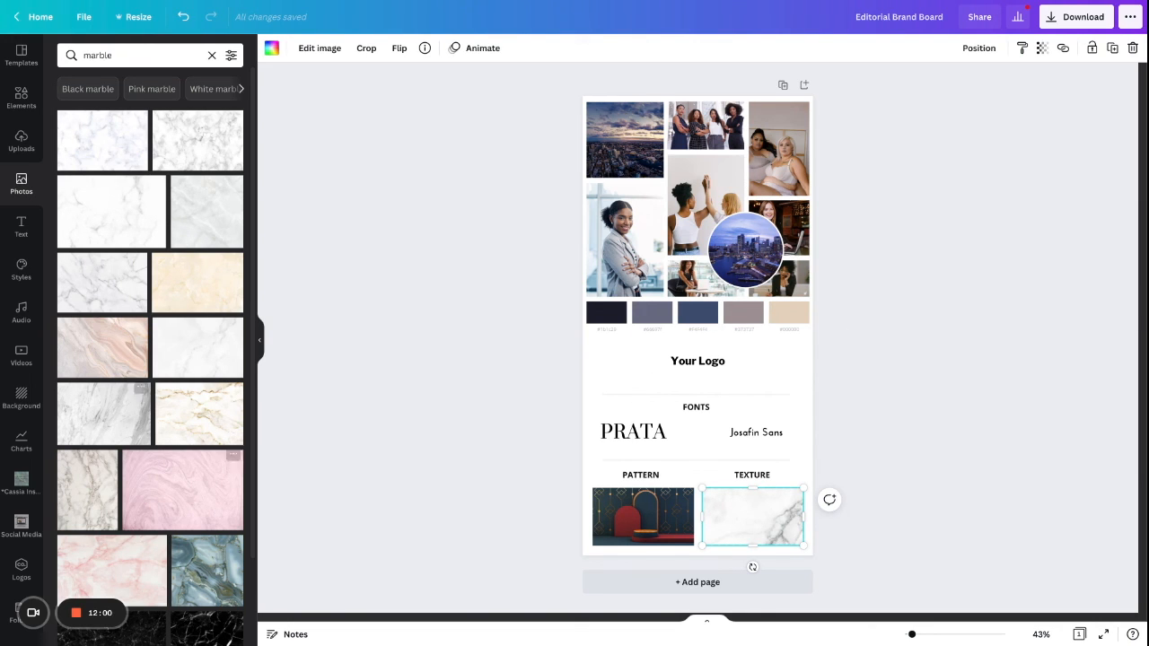
scroll(206, 484, "down", 2)
left_click_drag(206, 485, 752, 516)
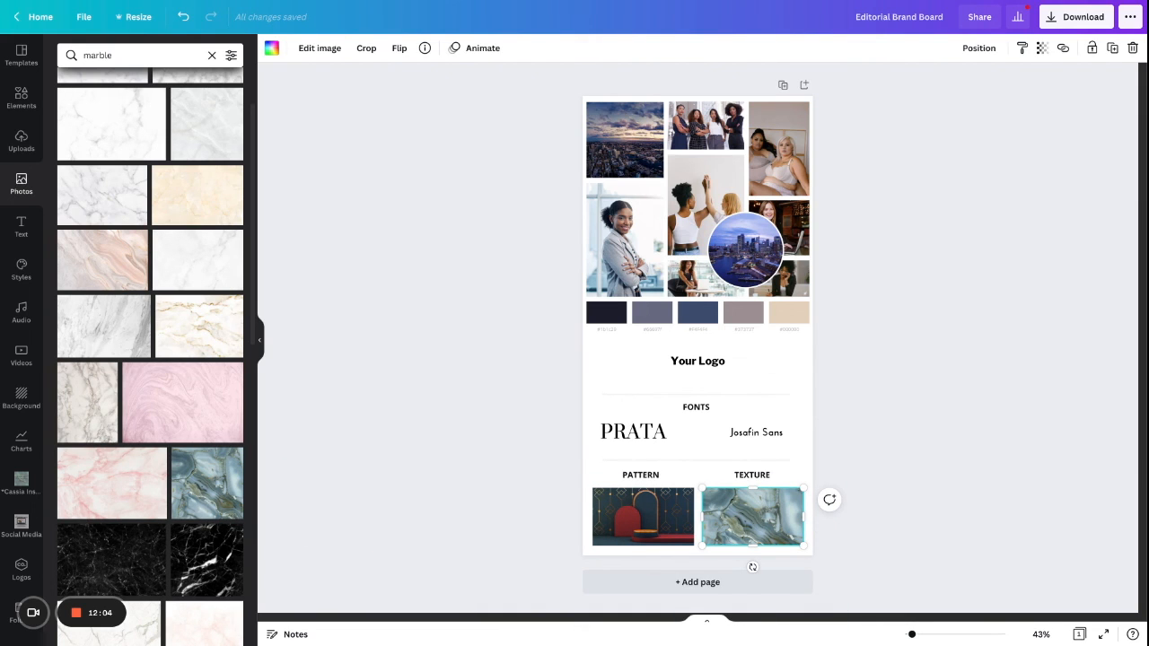
key("Escape")
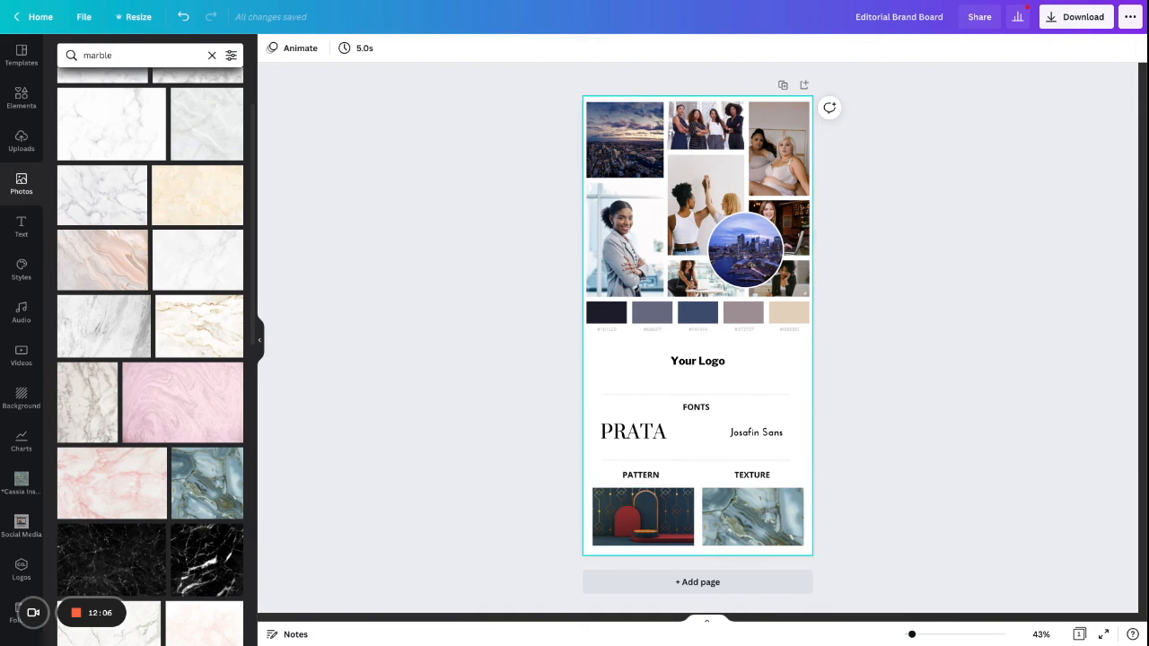